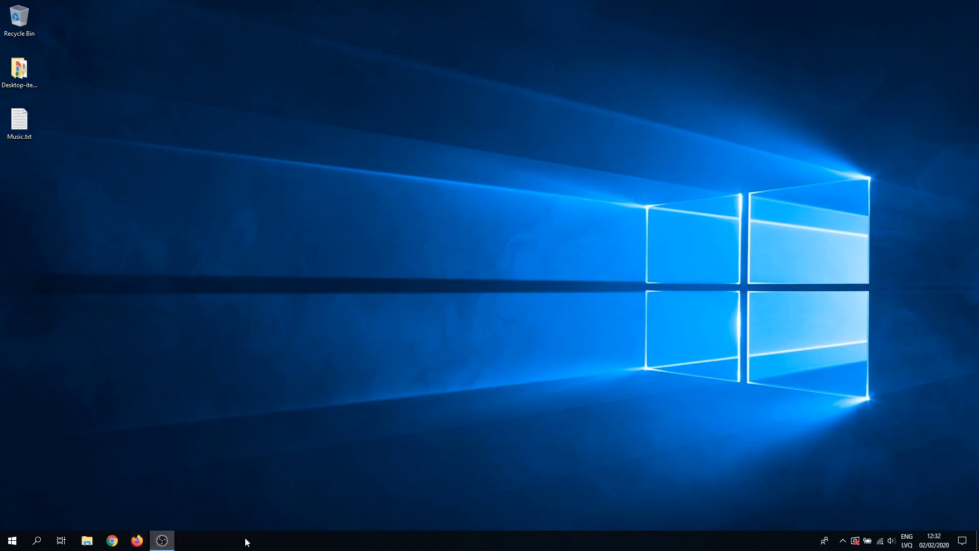
Open Task Manager, move its window toward the middle of the desktop, and show its detailed view
{"action": "right_click", "coordinate": [469, 546]}
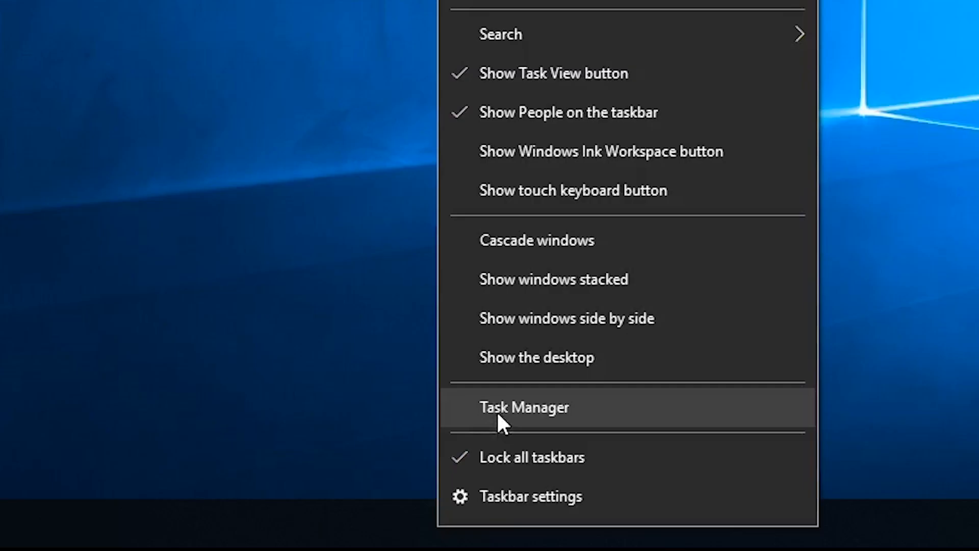
{"action": "left_click", "coordinate": [590, 417]}
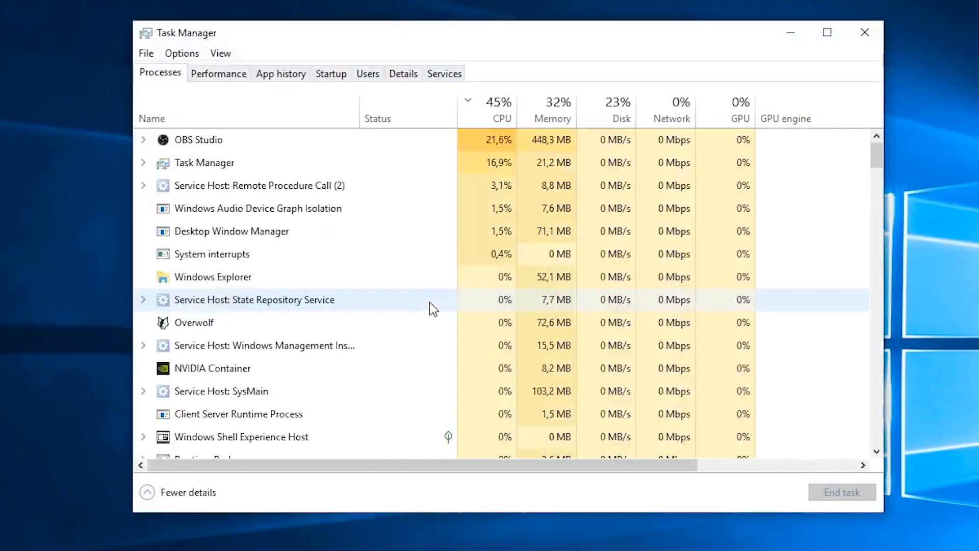
{"action": "left_click", "coordinate": [148, 492]}
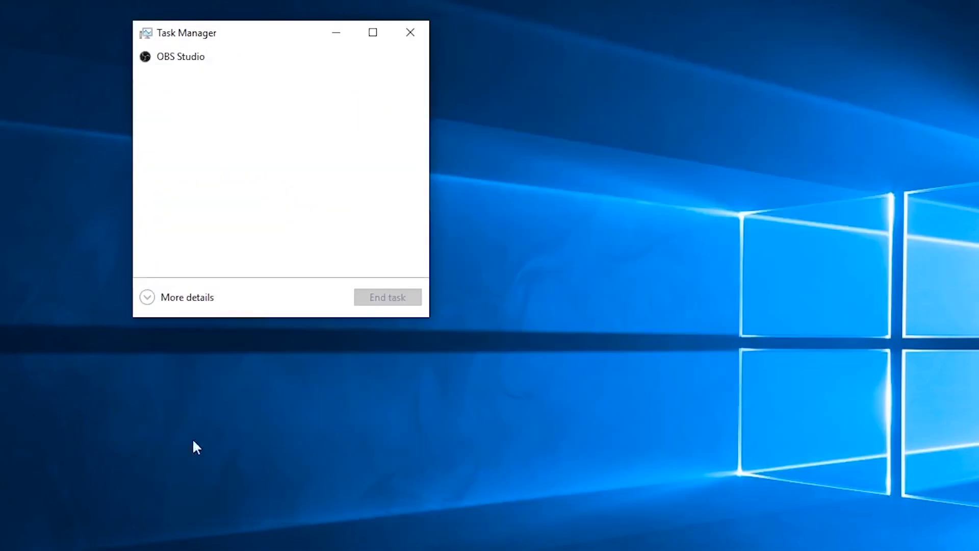
{"action": "left_click_drag", "start_coordinate": [236, 33], "coordinate": [365, 136]}
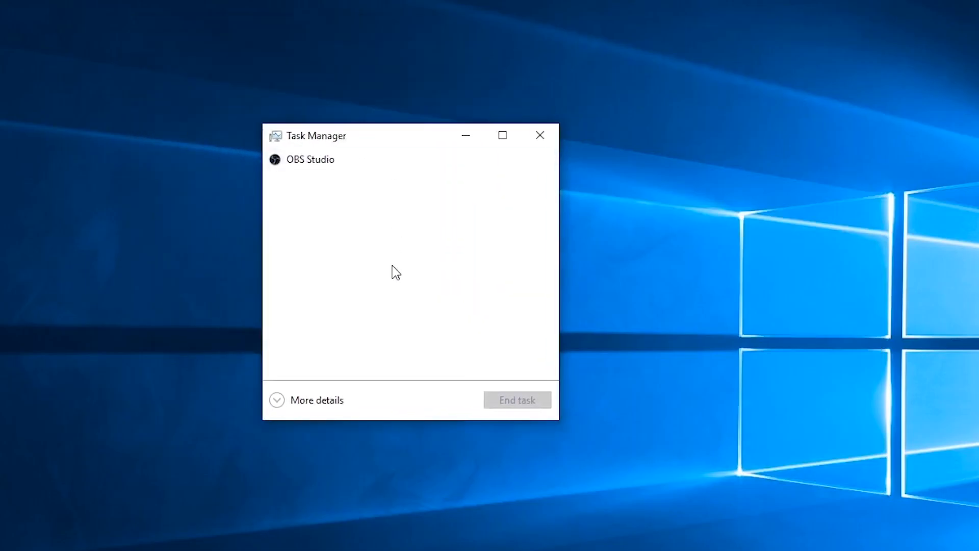
{"action": "left_click", "coordinate": [309, 402]}
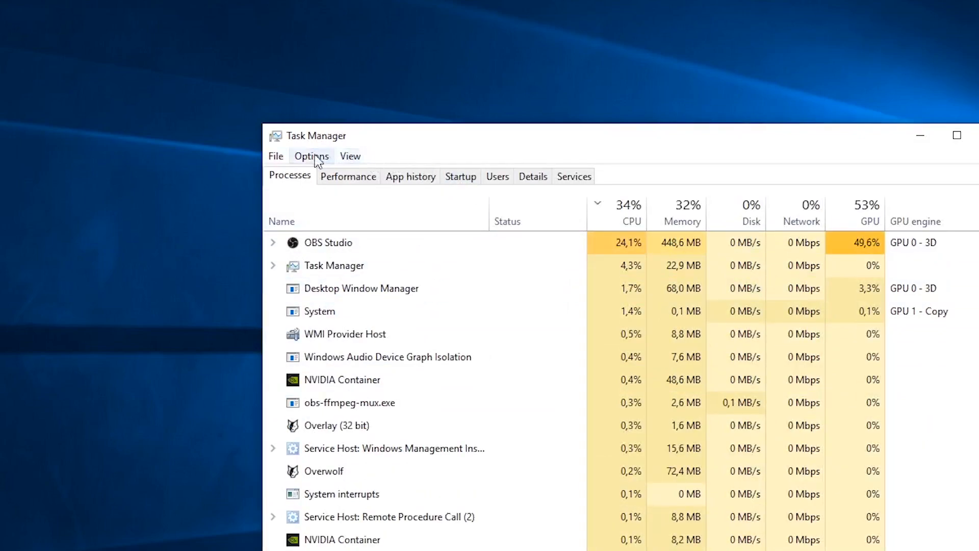
Review the programs that start with Windows and disable Blitz from launching at startup
{"action": "left_click", "coordinate": [458, 177]}
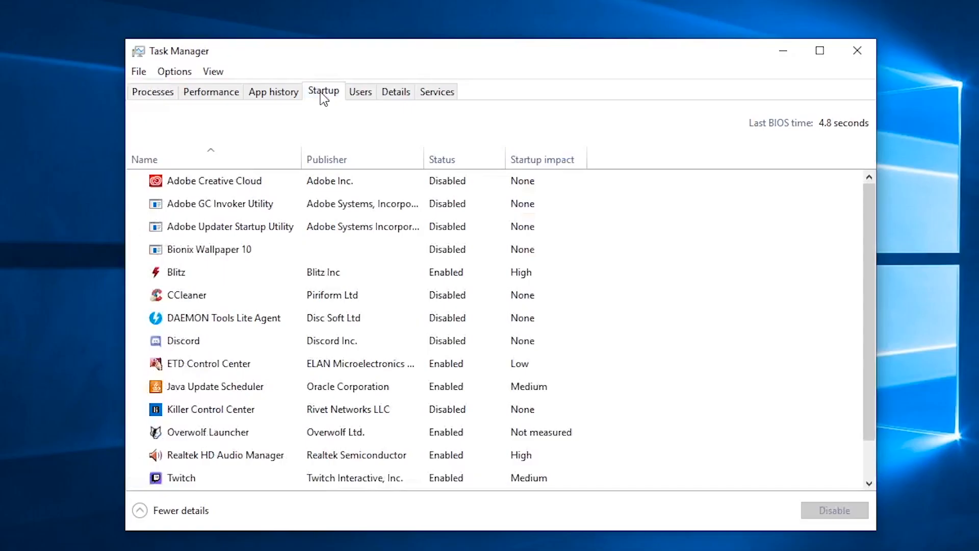
{"action": "scroll", "coordinate": [349, 258], "scroll_direction": "down", "scroll_amount": 1}
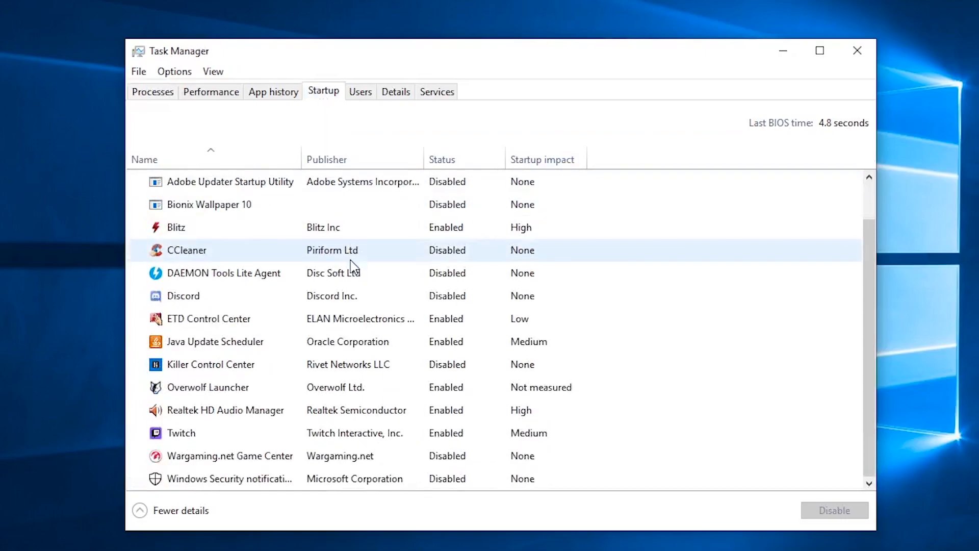
{"action": "scroll", "coordinate": [259, 430], "scroll_direction": "up", "scroll_amount": 1}
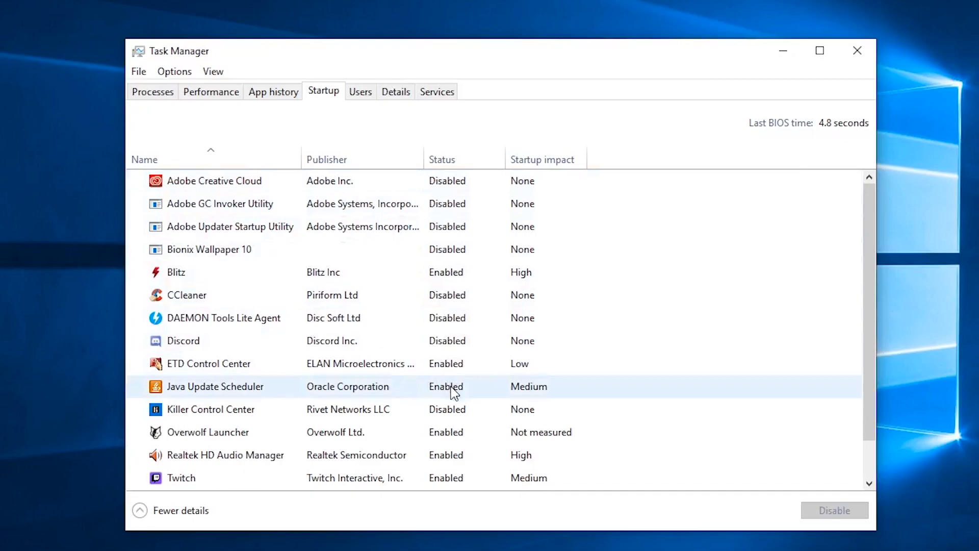
{"action": "scroll", "coordinate": [451, 388], "scroll_direction": "down", "scroll_amount": 1}
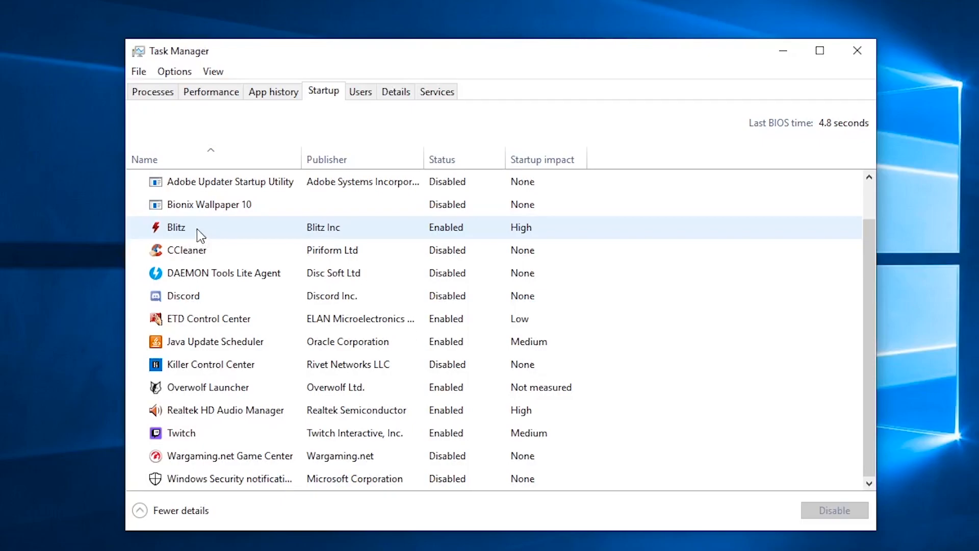
{"action": "left_click", "coordinate": [441, 233]}
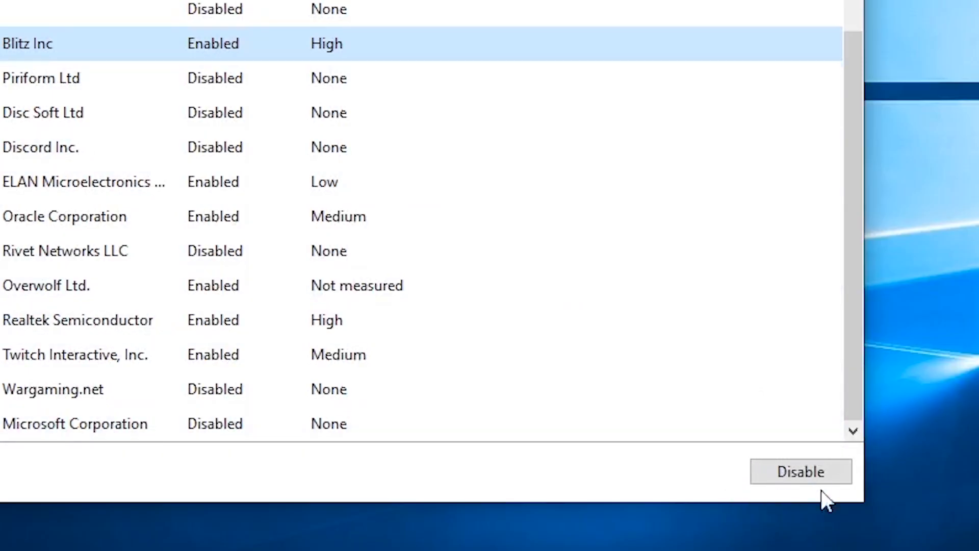
{"action": "left_click", "coordinate": [820, 472]}
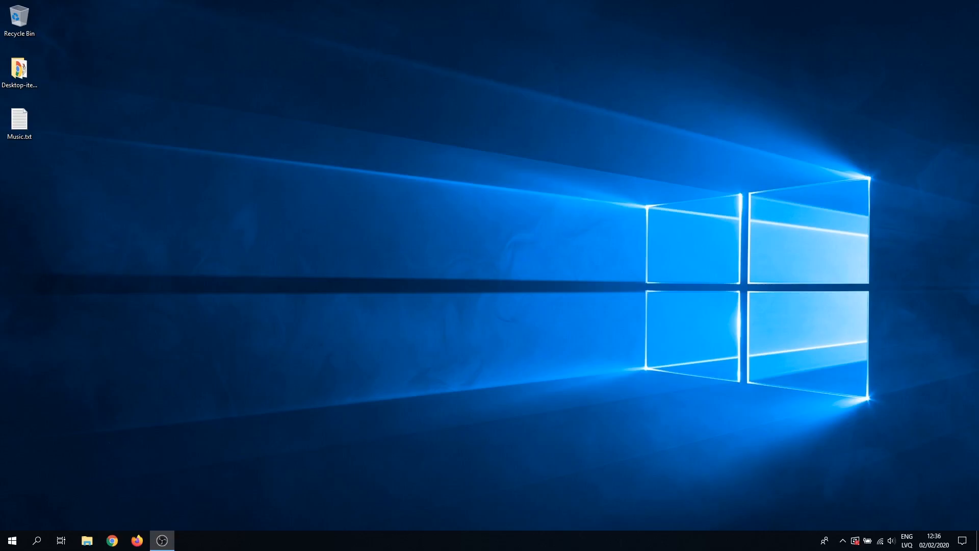
Search Windows for "index", open Indexing Options, and move its window toward the middle of the desktop
{"action": "key", "text": "super"}
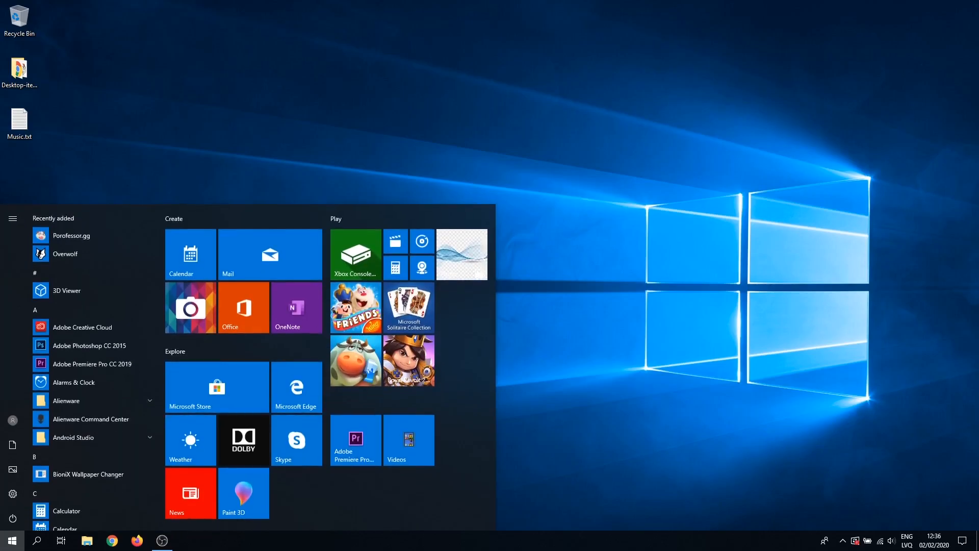
{"action": "type", "text": "index"}
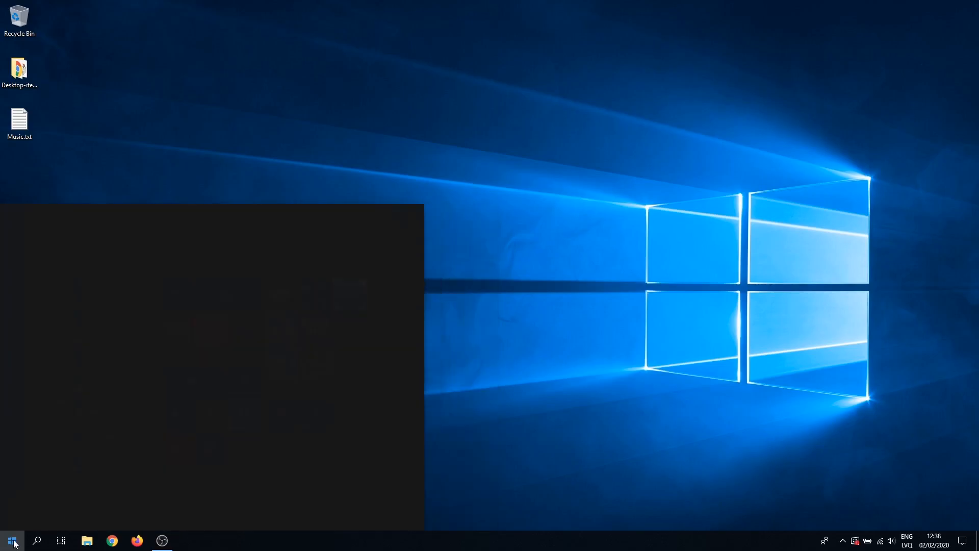
{"action": "key", "text": "Return"}
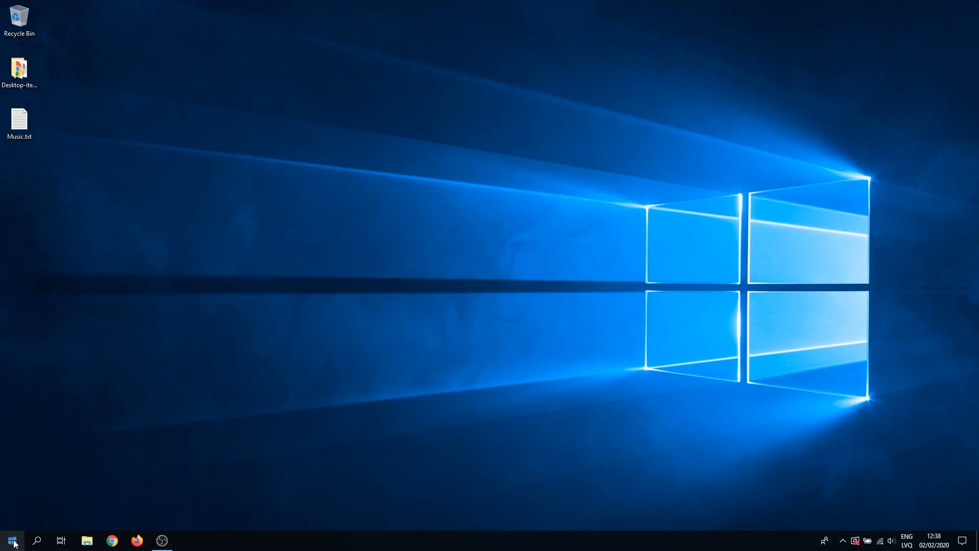
{"action": "left_click_drag", "start_coordinate": [160, 37], "coordinate": [457, 94]}
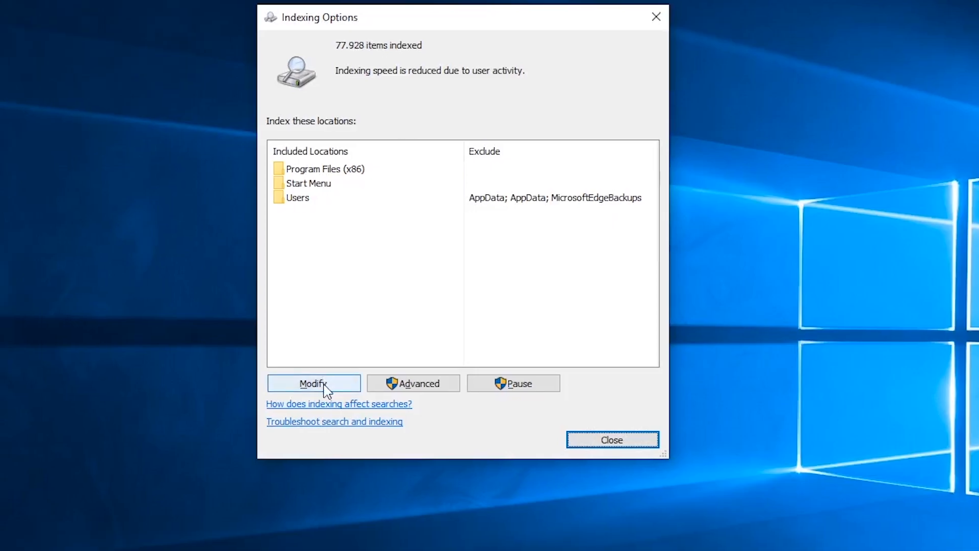
Show all indexed locations, exclude Users, Program Files (x86), Start Menu and Favorites from indexing, and close Indexing Options
{"action": "left_click", "coordinate": [318, 408]}
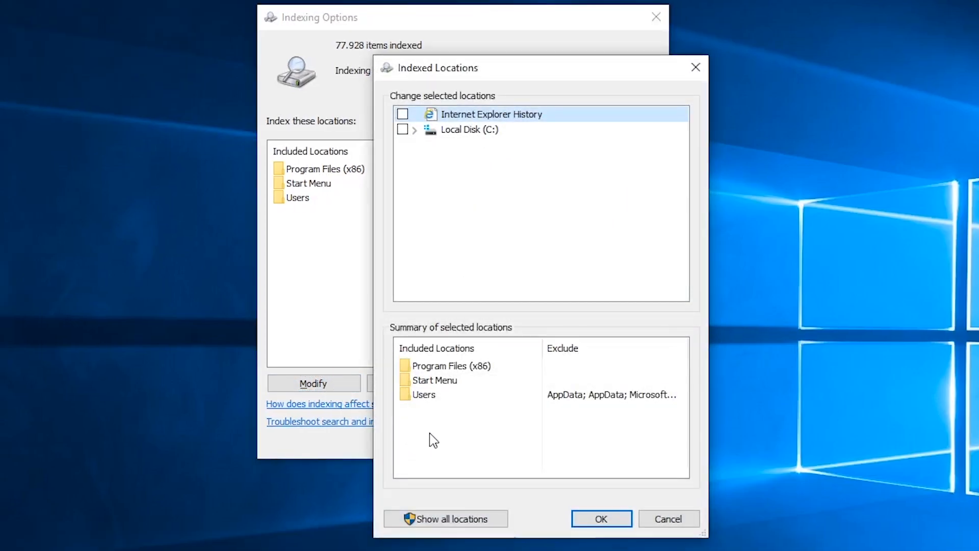
{"action": "left_click", "coordinate": [431, 520]}
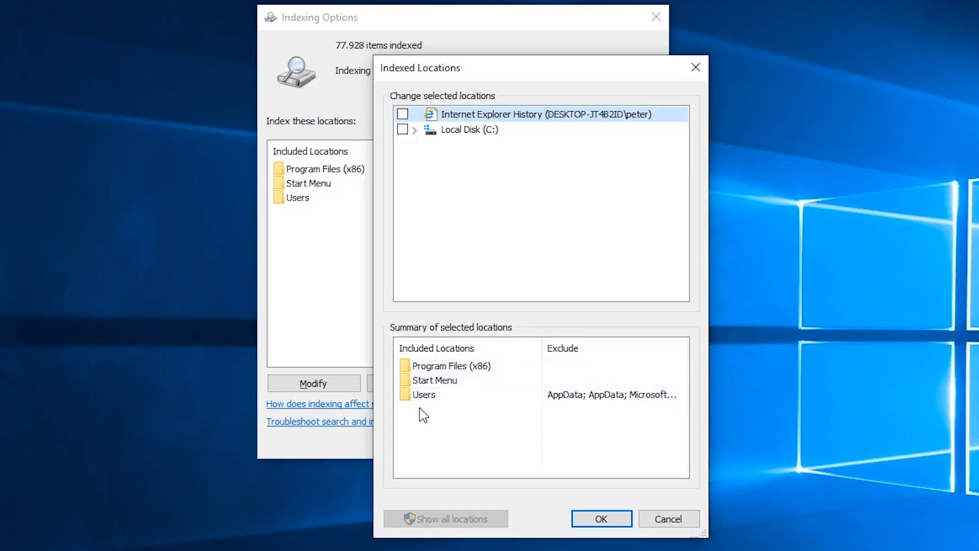
{"action": "left_click", "coordinate": [422, 394]}
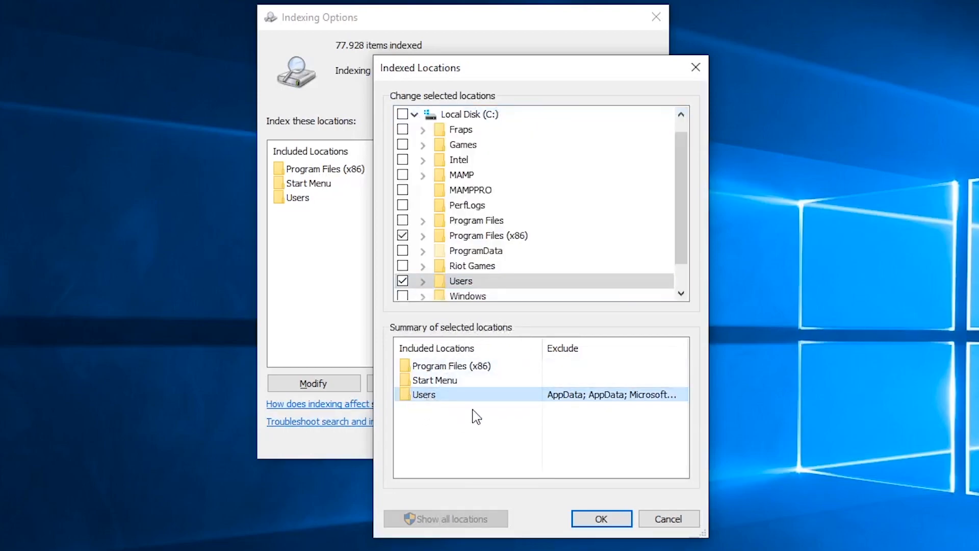
{"action": "left_click", "coordinate": [403, 281]}
{"action": "left_click", "coordinate": [441, 394]}
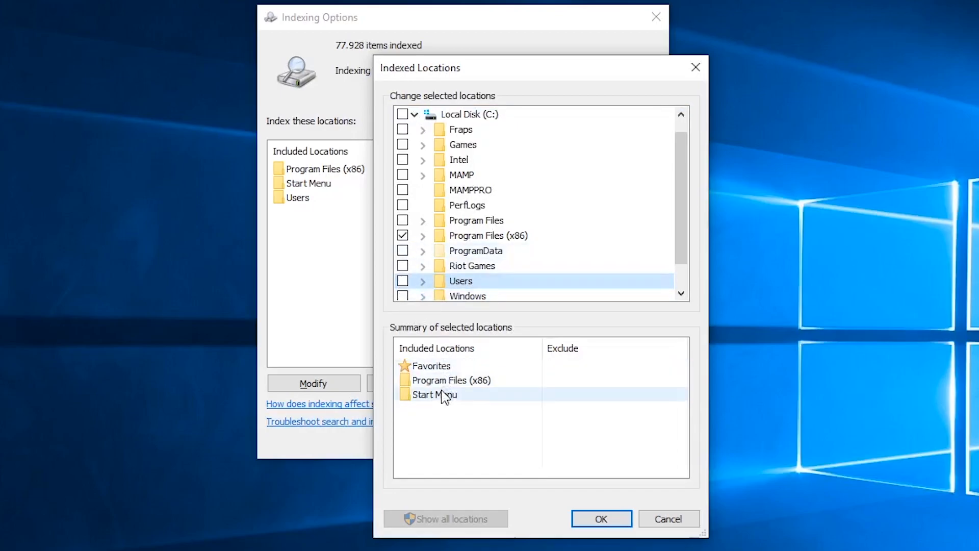
{"action": "left_click", "coordinate": [403, 281]}
{"action": "left_click", "coordinate": [436, 380]}
{"action": "left_click", "coordinate": [403, 114]}
{"action": "left_click", "coordinate": [431, 366]}
{"action": "left_click", "coordinate": [402, 281]}
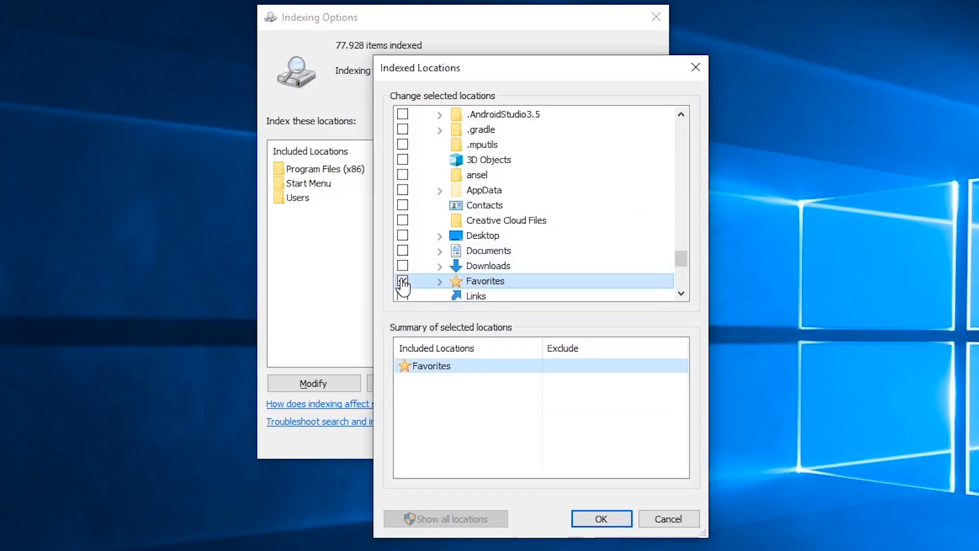
{"action": "left_click", "coordinate": [602, 517]}
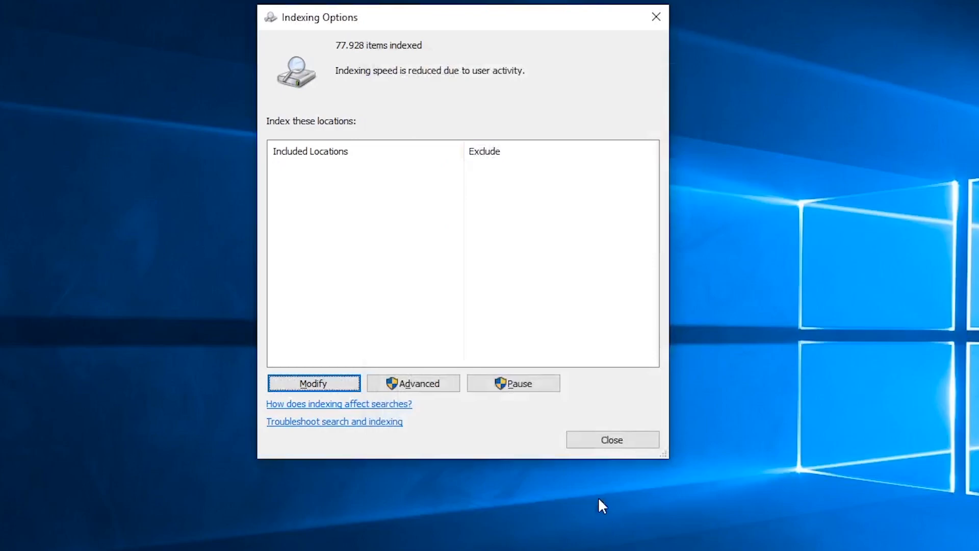
{"action": "left_click", "coordinate": [616, 447]}
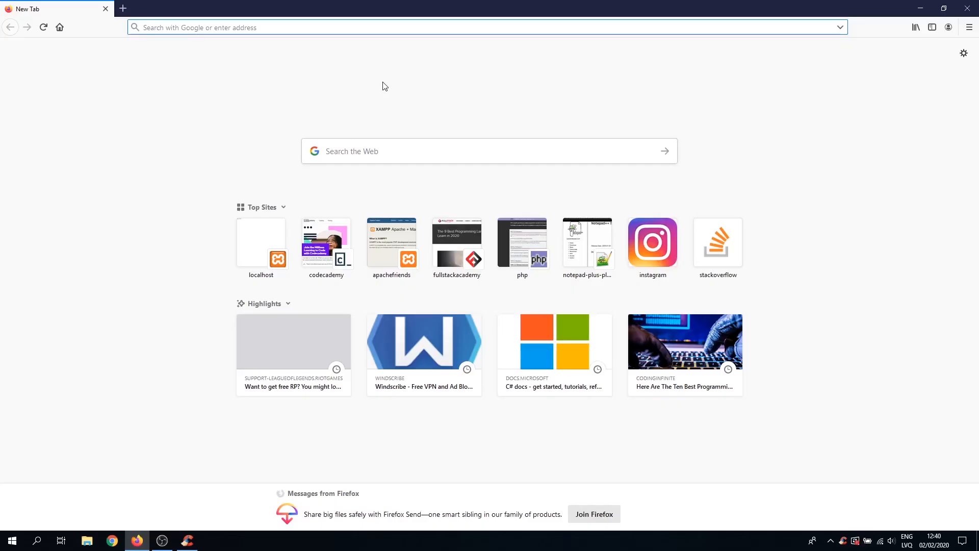
Search the web in Firefox for "ccleaner" and open the official CCleaner site
{"action": "type", "text": "ccleaner"}
{"action": "key", "text": "Return"}
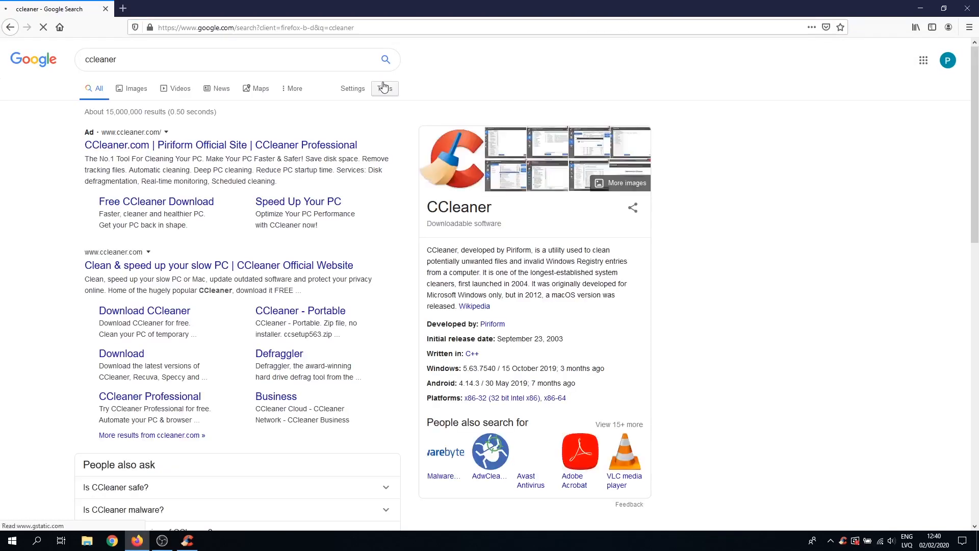
{"action": "left_click", "coordinate": [148, 153]}
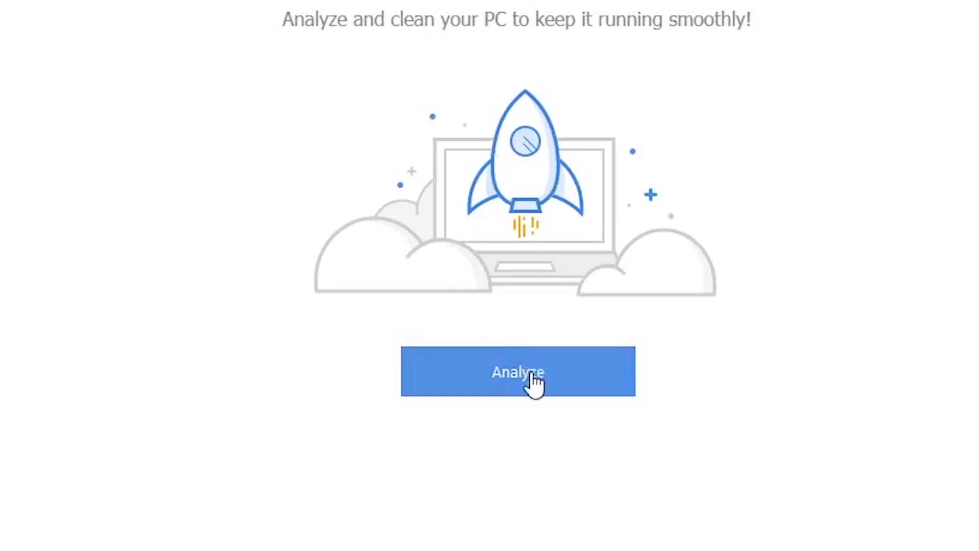
Analyze the PC with CCleaner's Easy Clean and clean all trackers and junk
{"action": "left_click", "coordinate": [506, 317]}
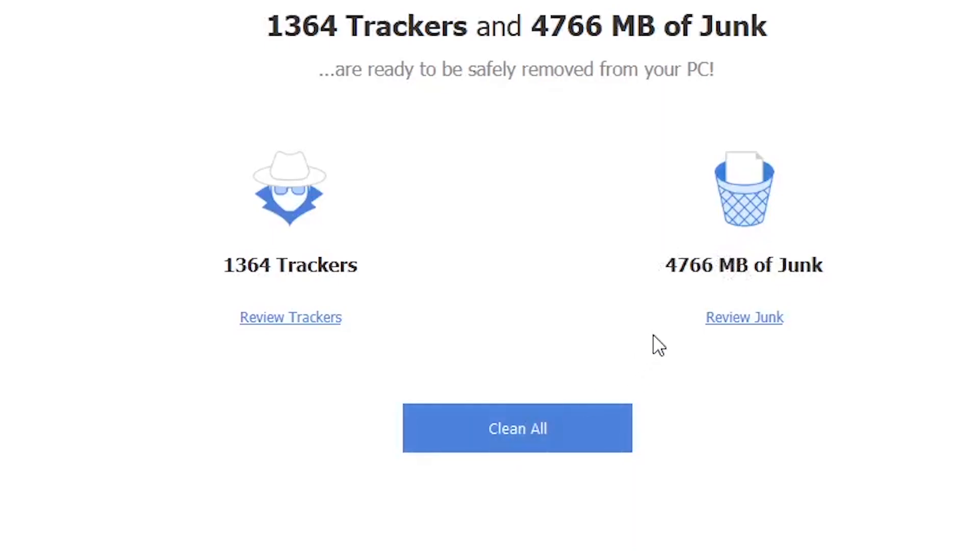
{"action": "left_click", "coordinate": [518, 443]}
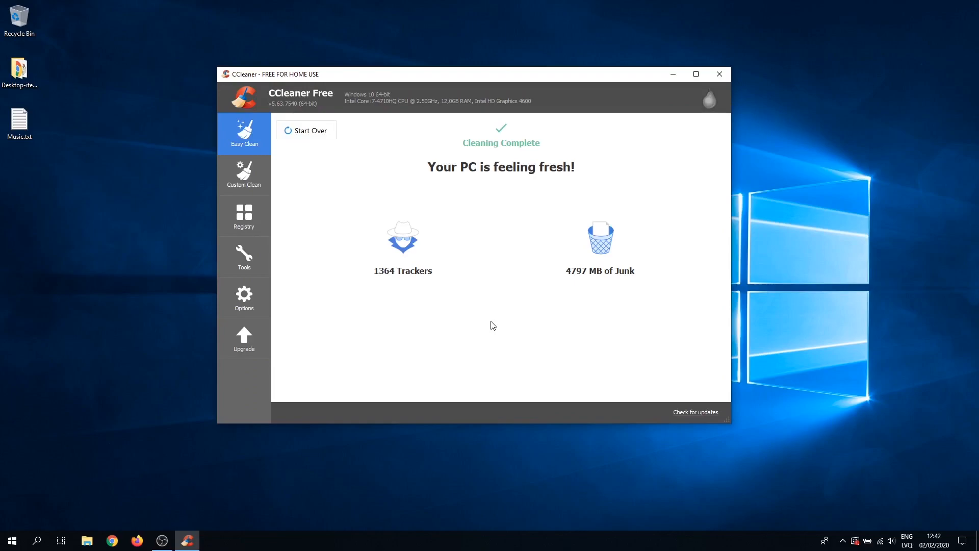
Examine the Custom Clean options for Windows, from Microsoft Edge through the System and Advanced categories
{"action": "left_click", "coordinate": [248, 176]}
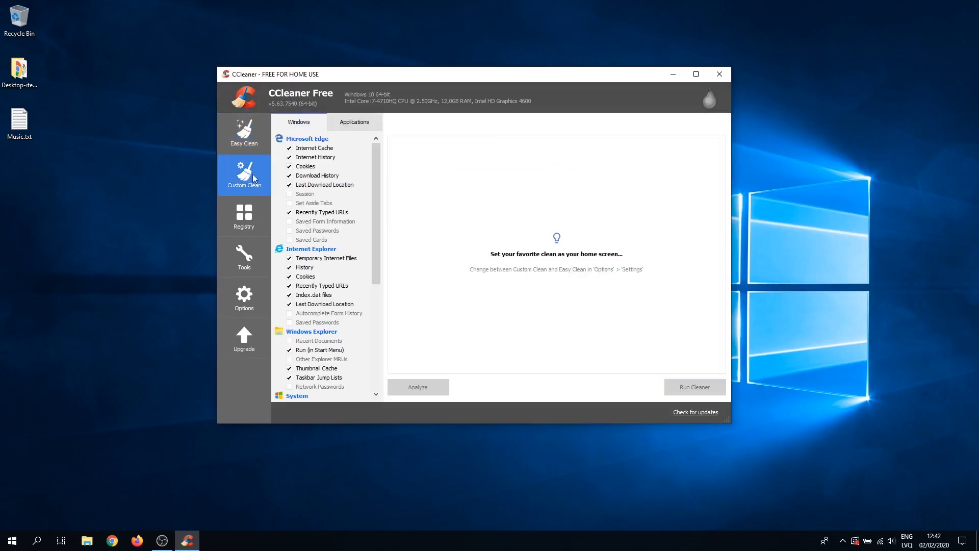
{"action": "left_click_drag", "start_coordinate": [378, 184], "coordinate": [377, 290]}
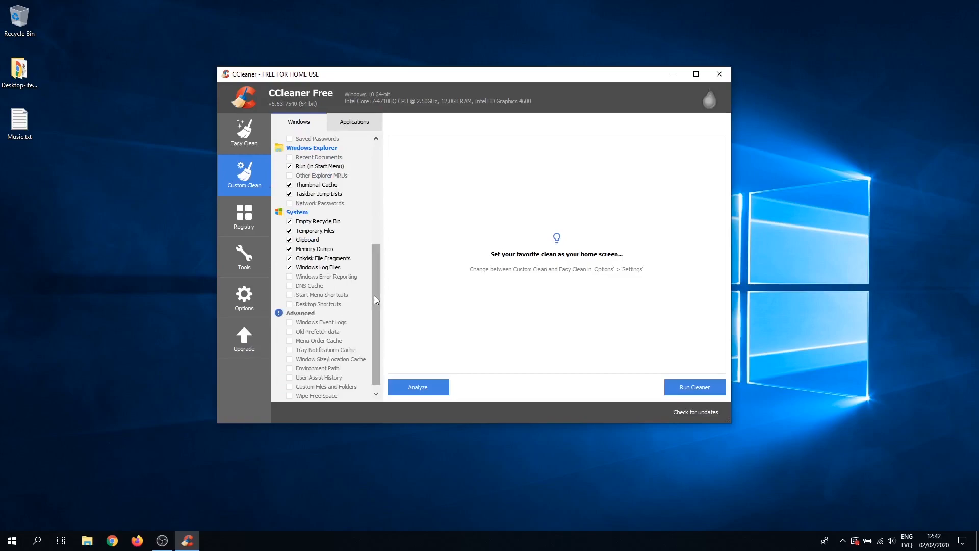
{"action": "left_click_drag", "start_coordinate": [375, 295], "coordinate": [370, 170]}
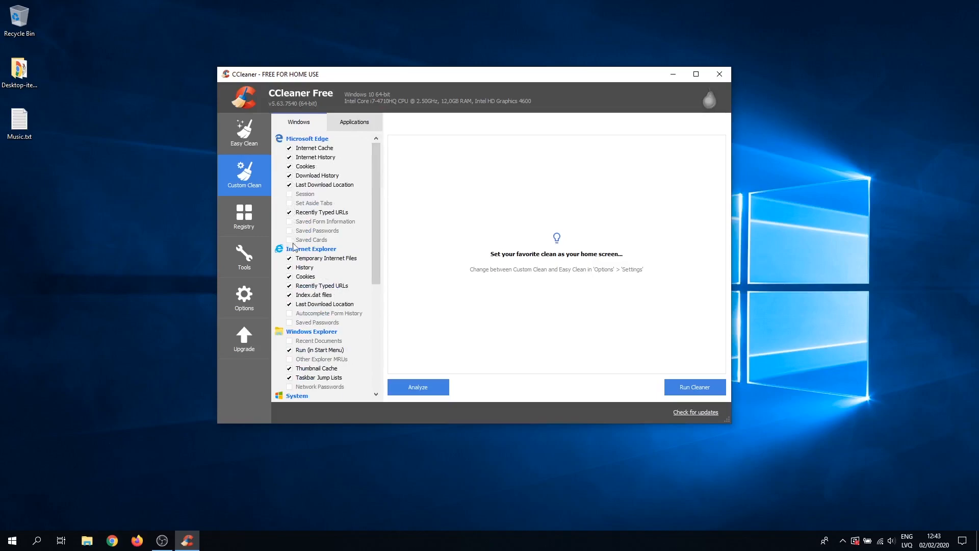
{"action": "left_click_drag", "start_coordinate": [380, 263], "coordinate": [375, 375]}
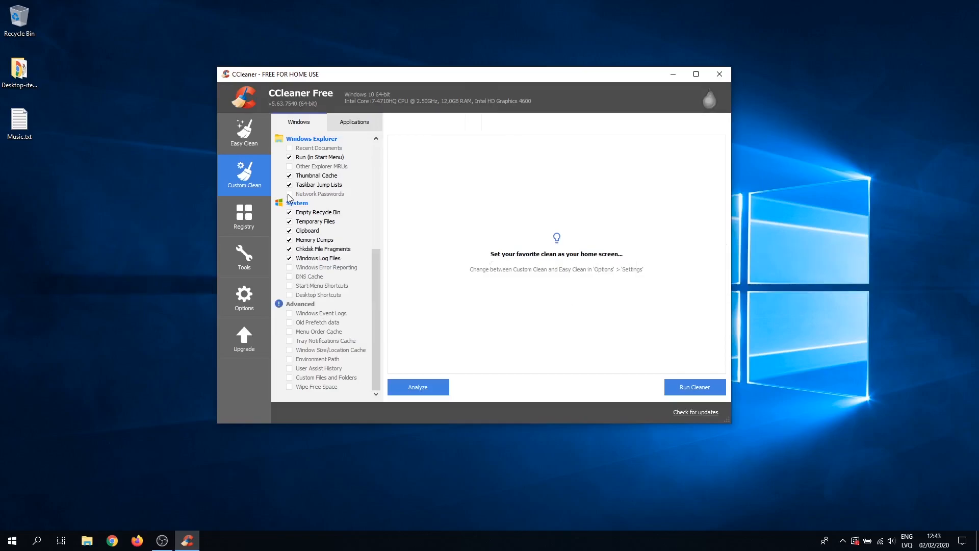
Scan the registry for issues with all Registry Cleaner categories selected
{"action": "left_click", "coordinate": [244, 219]}
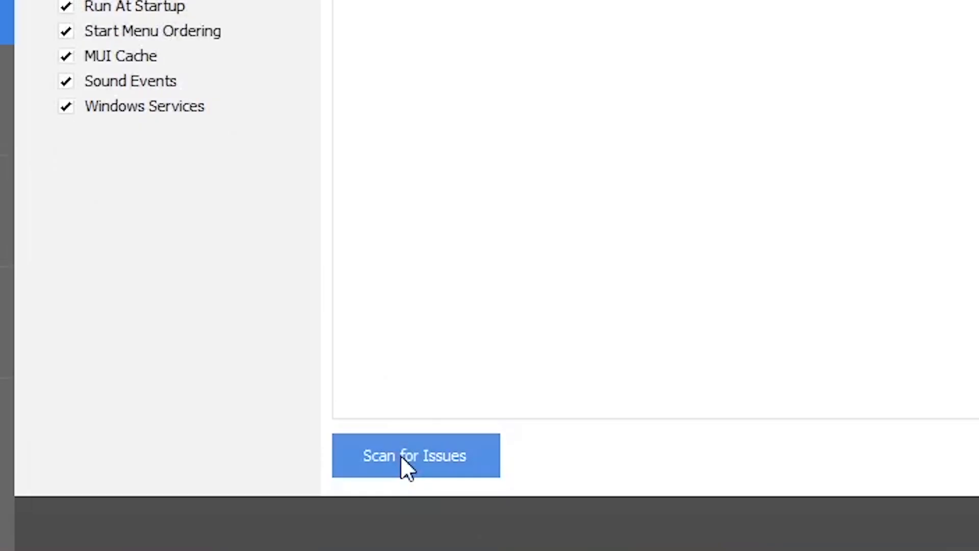
{"action": "left_click", "coordinate": [401, 456]}
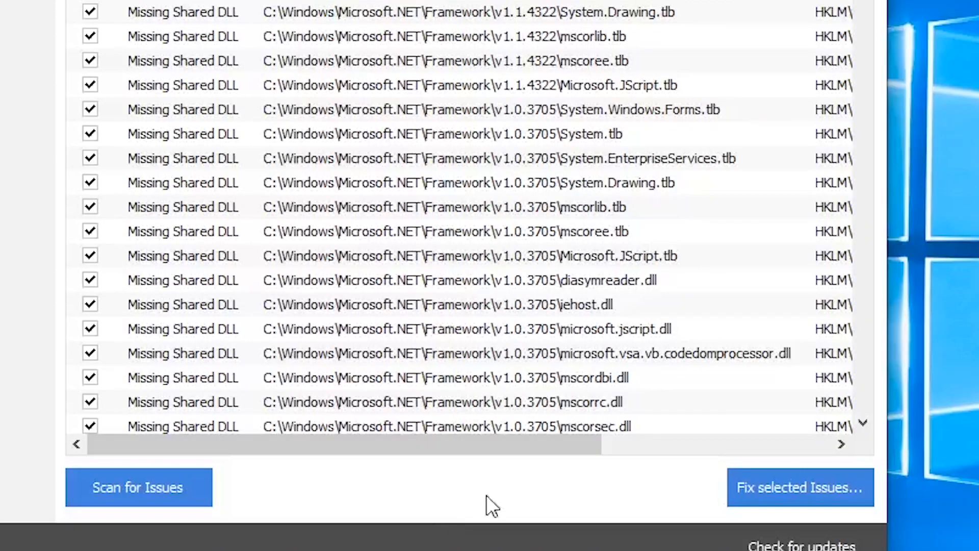
Fix all selected registry issues after saving a registry backup to the Desktop as cc_20200202_124442.reg
{"action": "left_click", "coordinate": [828, 489]}
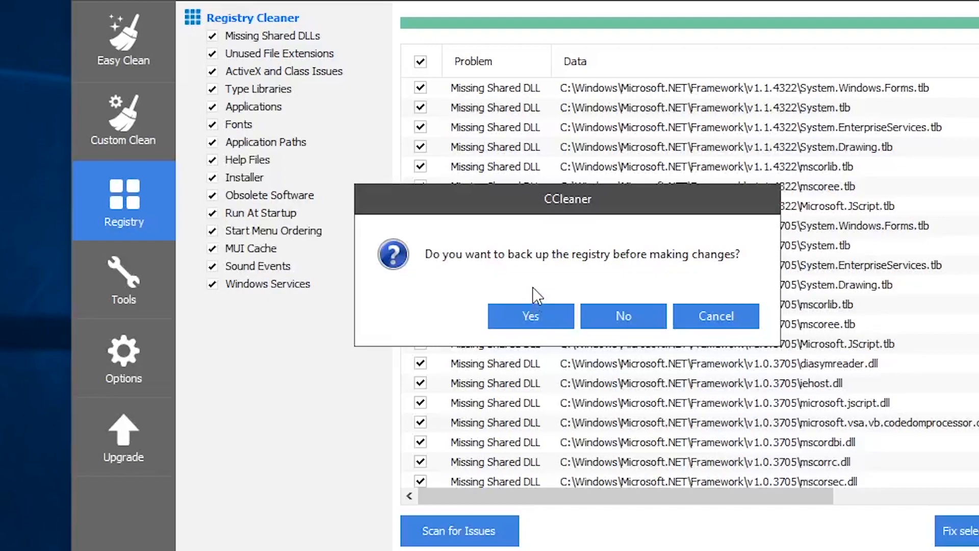
{"action": "left_click", "coordinate": [554, 311]}
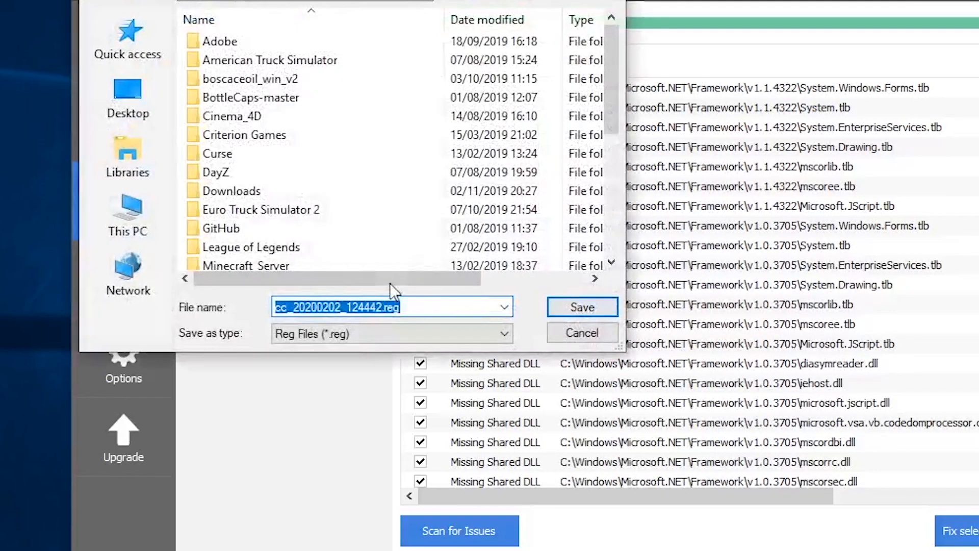
{"action": "left_click", "coordinate": [130, 92]}
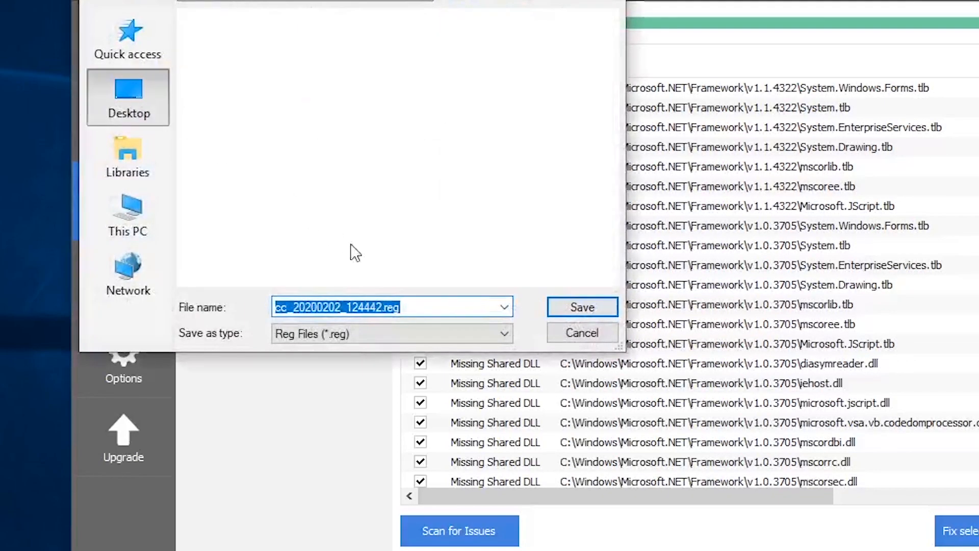
{"action": "left_click", "coordinate": [564, 307]}
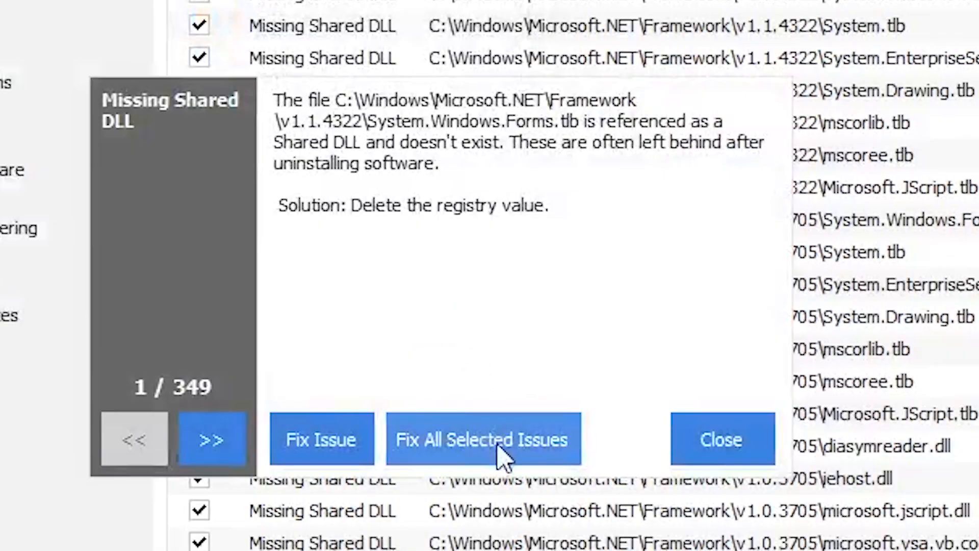
{"action": "left_click", "coordinate": [463, 442]}
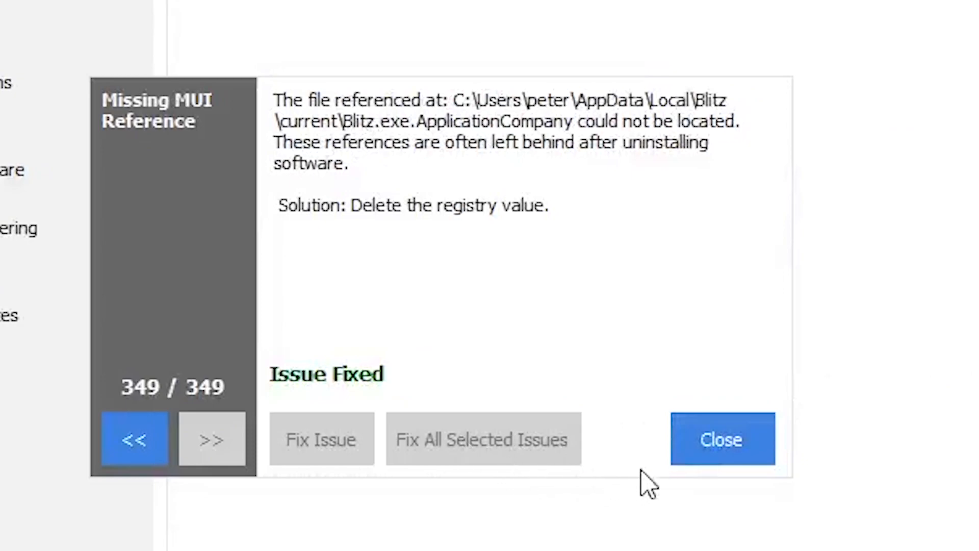
{"action": "left_click", "coordinate": [703, 449]}
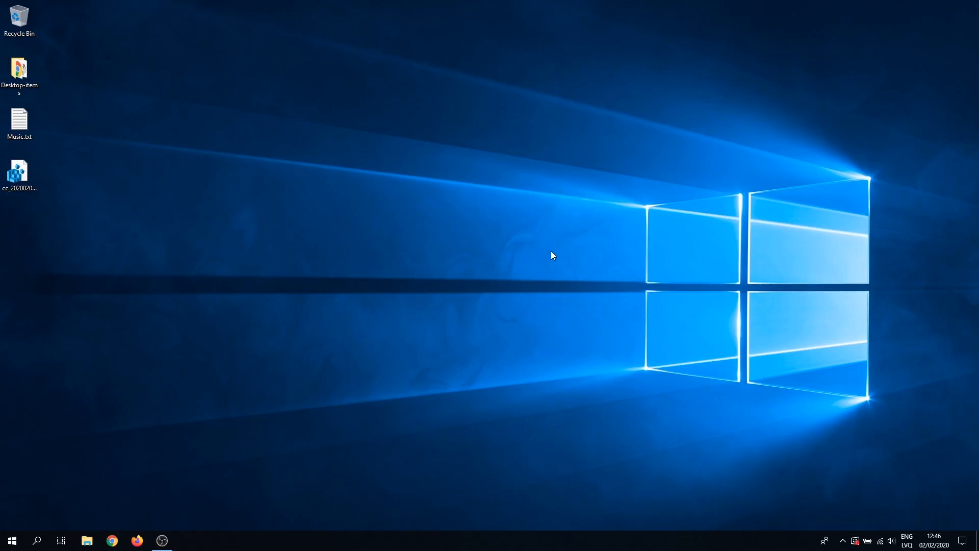
Open the list of installed programs in Control Panel and select Need for Speed Most Wanted Limited Edition
{"action": "key", "text": "super"}
{"action": "type", "text": "control panel"}
{"action": "key", "text": "Return"}
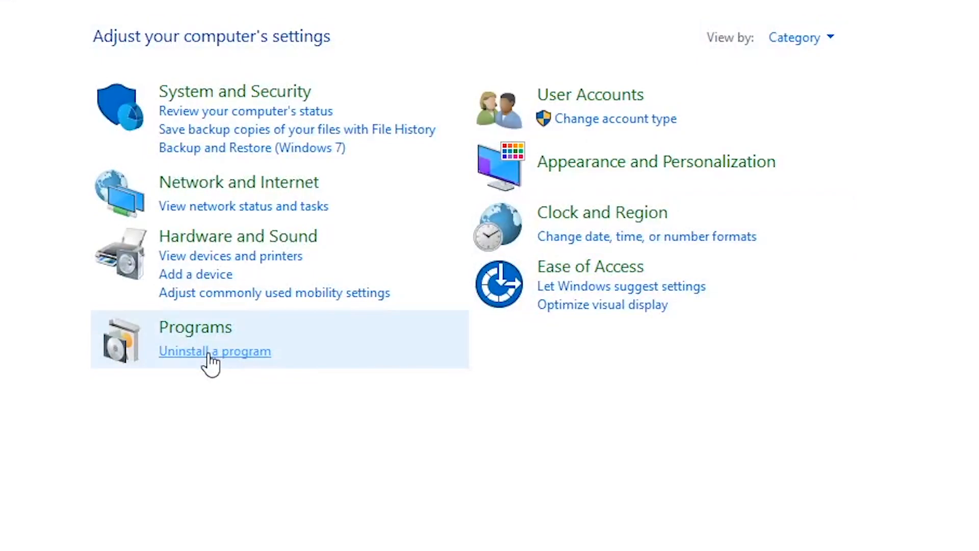
{"action": "left_click", "coordinate": [208, 354]}
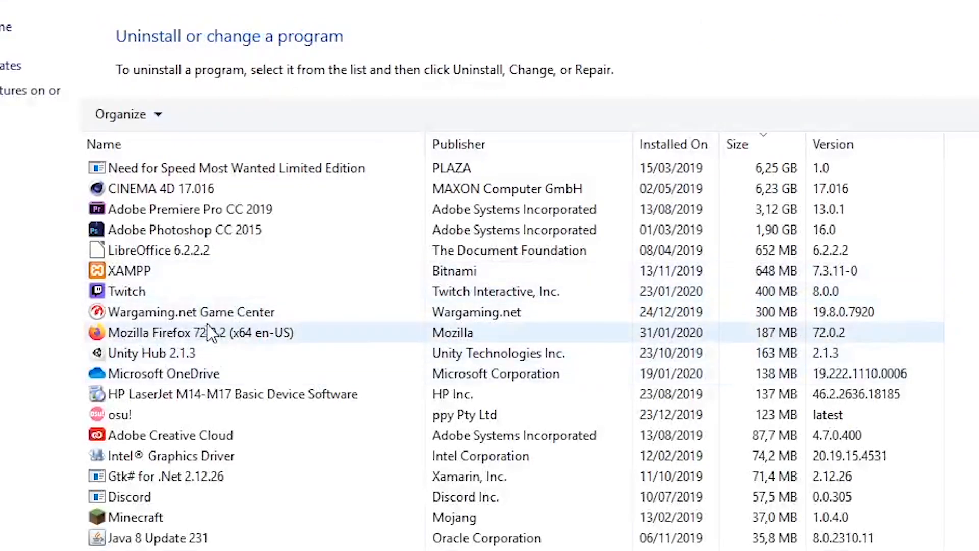
{"action": "left_click", "coordinate": [171, 173]}
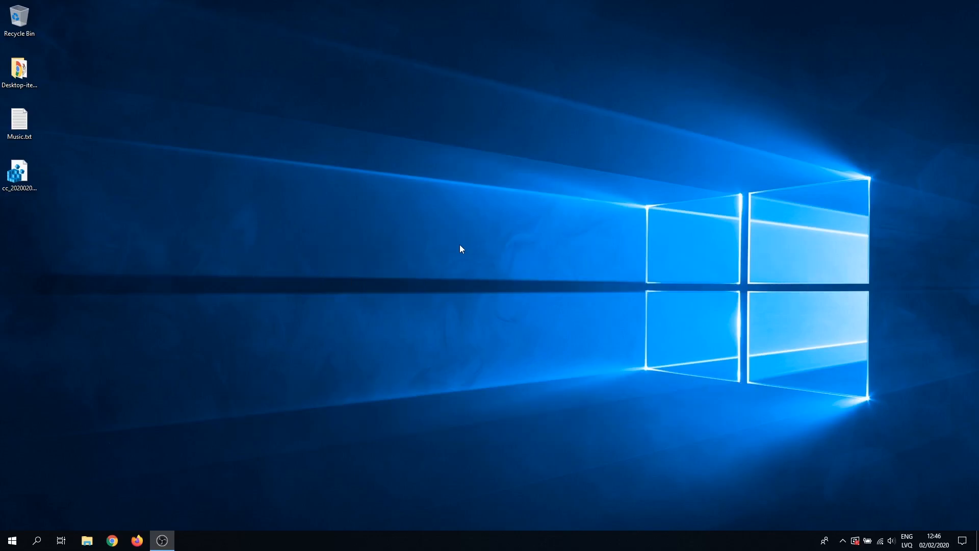
{"action": "key", "text": "super"}
{"action": "type", "text": "device"}
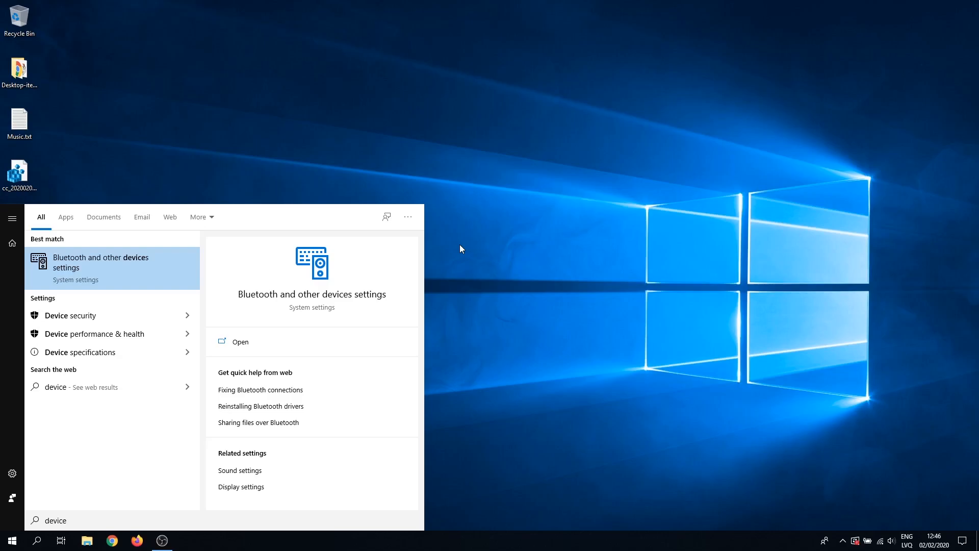
{"action": "type", "text": " mana"}
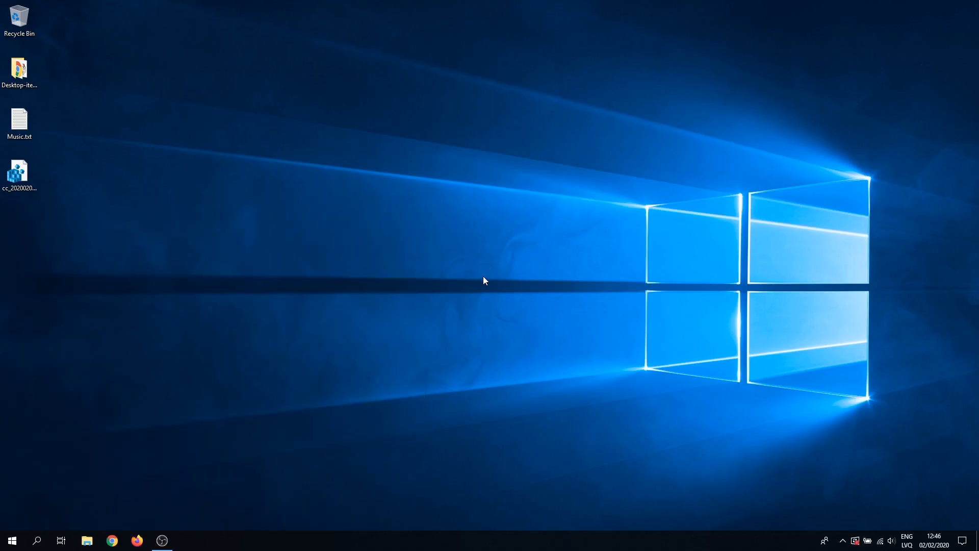
{"action": "left_click_drag", "start_coordinate": [290, 28], "coordinate": [508, 72]}
{"action": "left_click", "coordinate": [644, 73]}
Find and open Device Manager through Windows search and move its window toward the middle of the desktop
{"action": "key", "text": "super"}
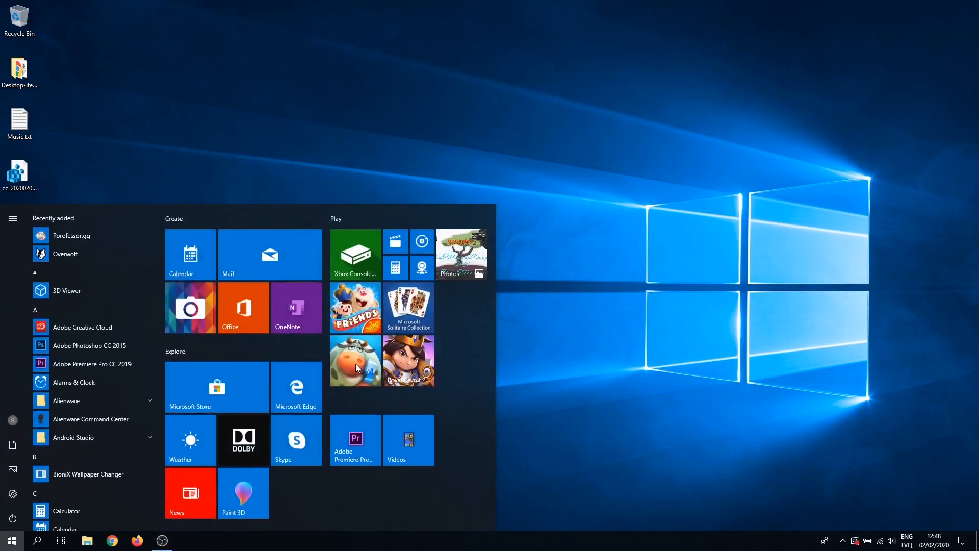
{"action": "type", "text": "dev"}
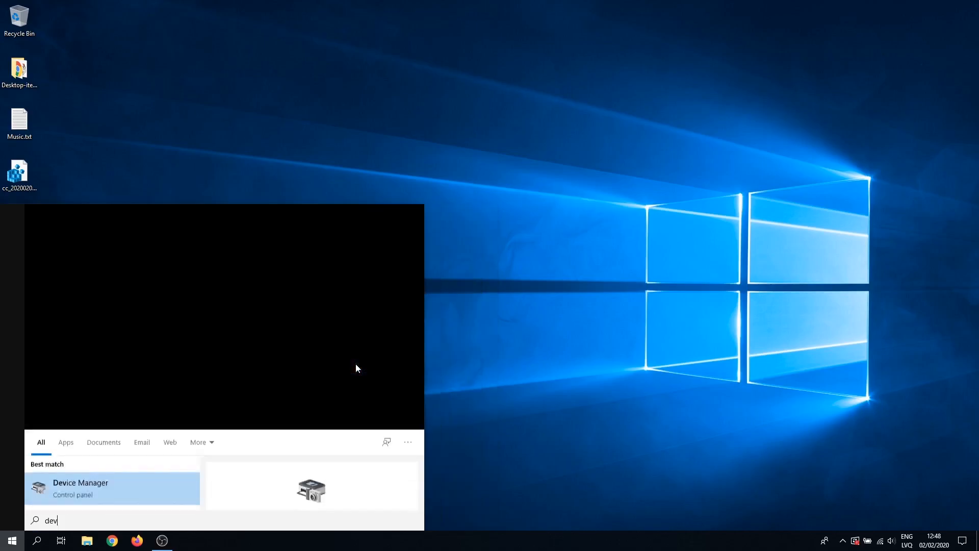
{"action": "type", "text": "ises ma"}
{"action": "key", "text": "BackSpace"}
{"action": "key", "text": "BackSpace"}
{"action": "key", "text": "BackSpace"}
{"action": "key", "text": "BackSpace"}
{"action": "key", "text": "BackSpace"}
{"action": "key", "text": "BackSpace"}
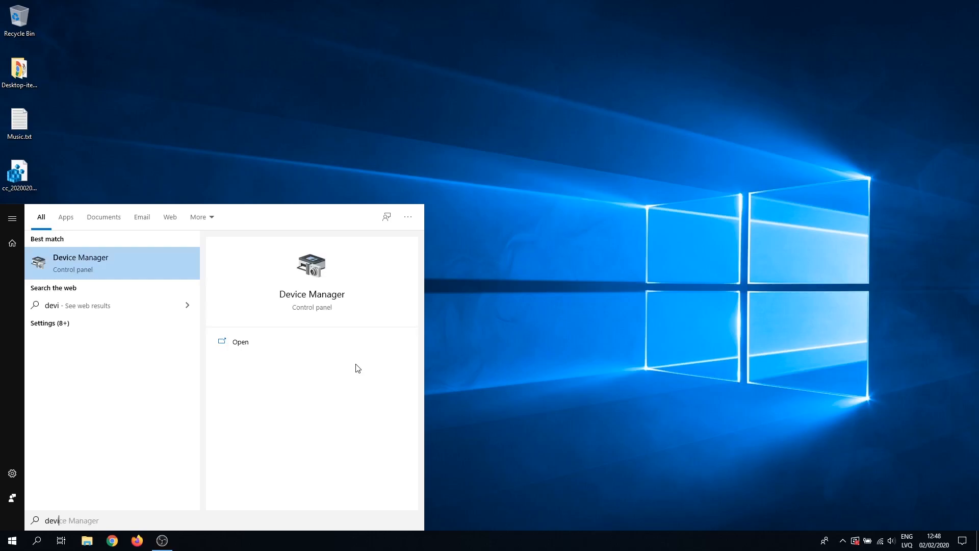
{"action": "key", "text": "Return"}
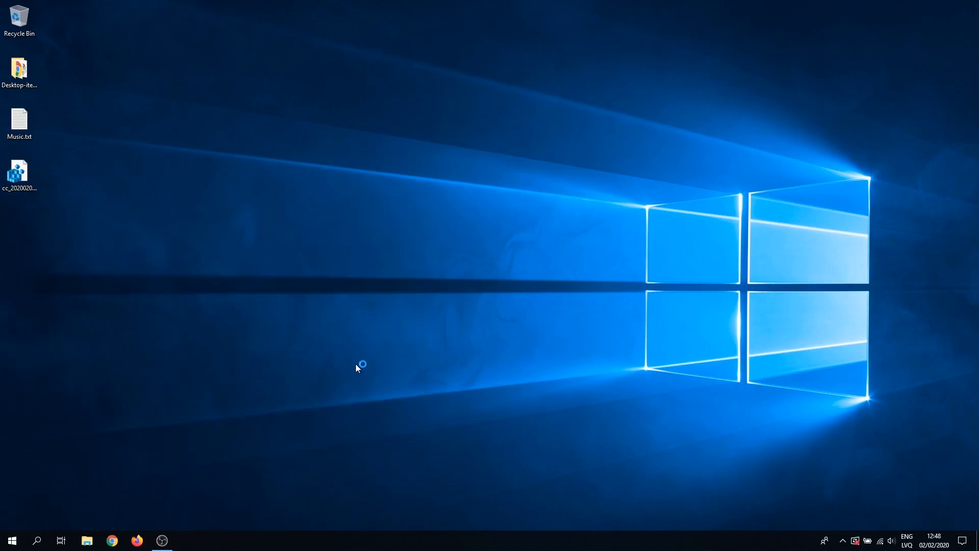
{"action": "left_click_drag", "start_coordinate": [262, 31], "coordinate": [467, 109]}
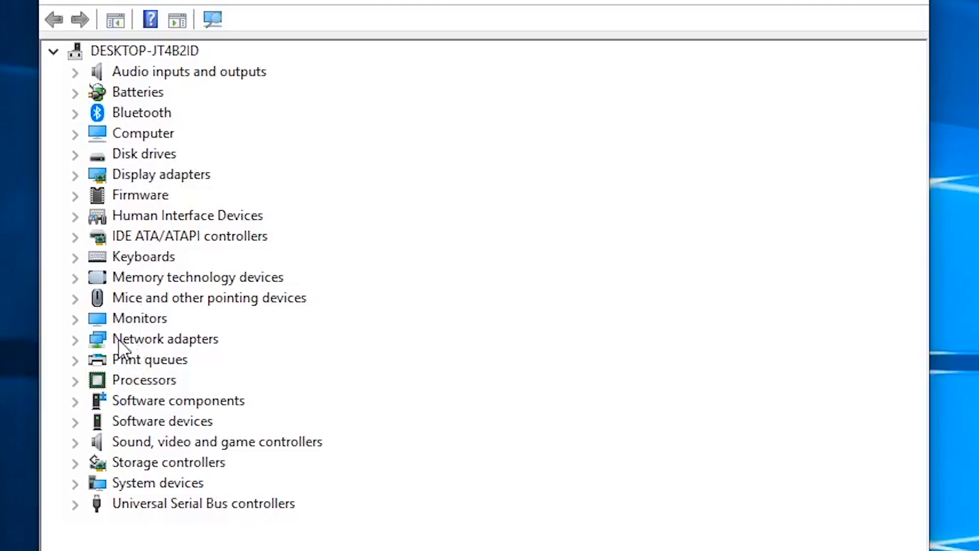
Expand Monitors and search automatically for updated driver software for the first Generic PnP Monitor
{"action": "left_click", "coordinate": [75, 319]}
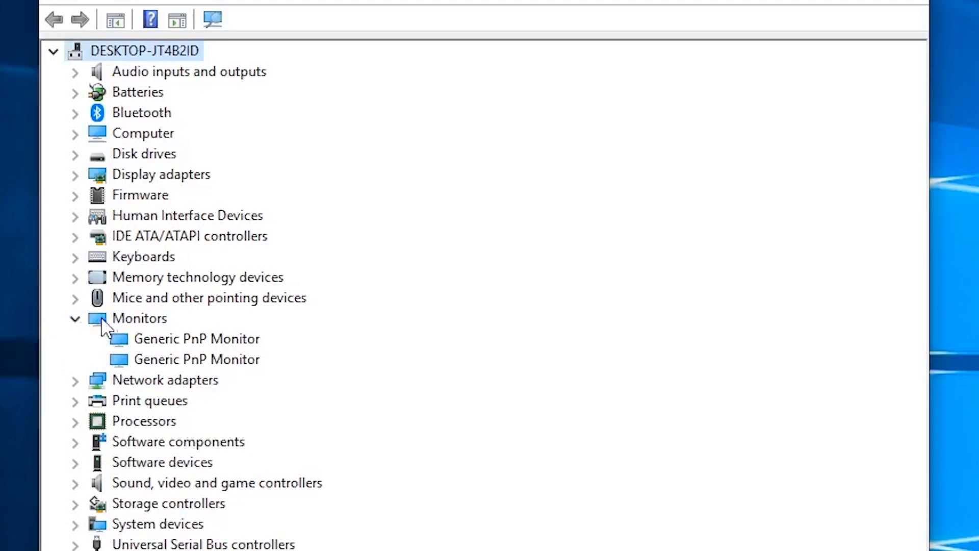
{"action": "left_click", "coordinate": [124, 318]}
{"action": "left_click", "coordinate": [173, 344]}
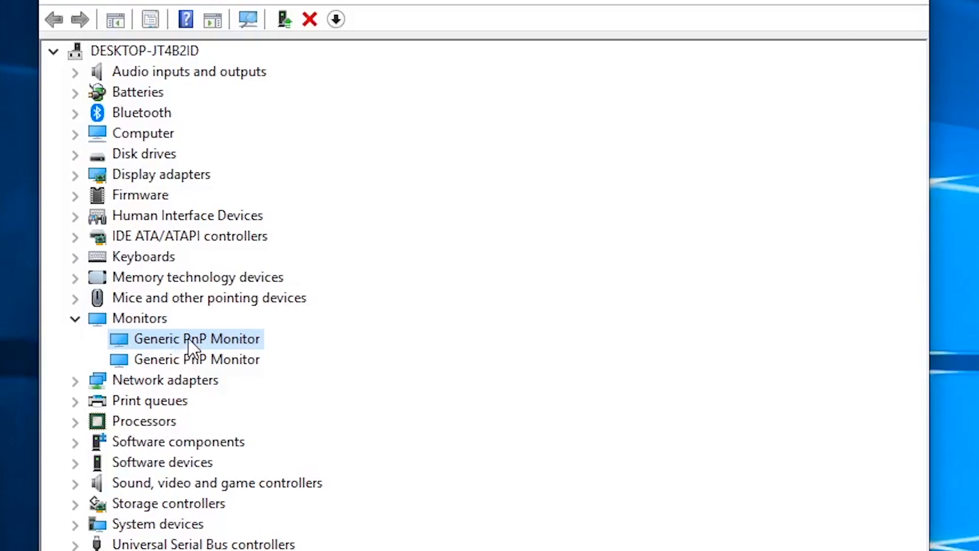
{"action": "right_click", "coordinate": [188, 341]}
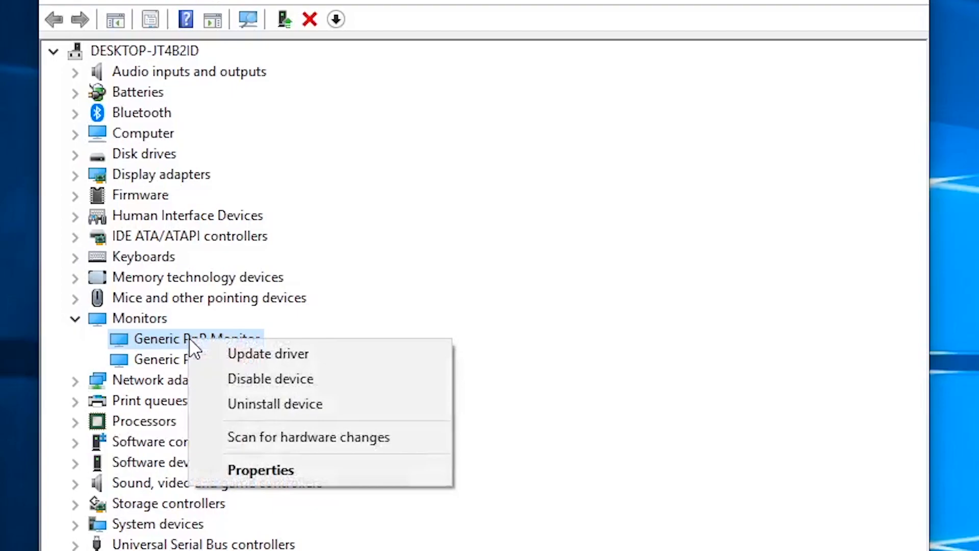
{"action": "left_click", "coordinate": [281, 353]}
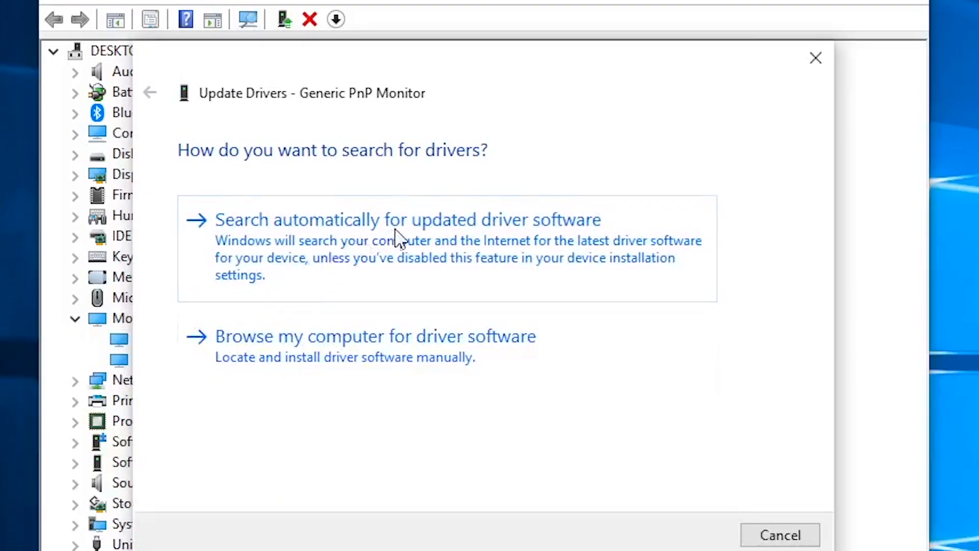
{"action": "left_click", "coordinate": [578, 246]}
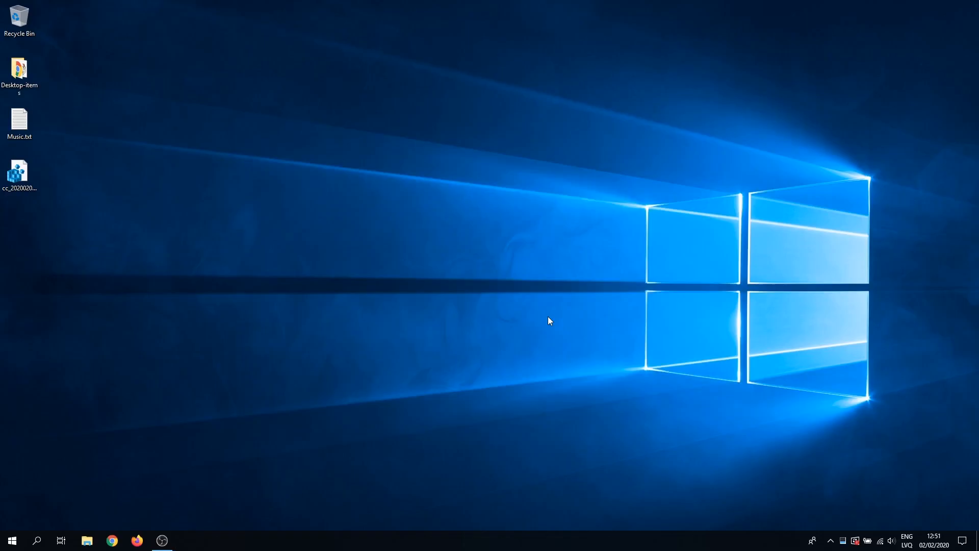
Switch to Chrome, search the web for "Linux distros" and look through the results
{"action": "left_click", "coordinate": [112, 540]}
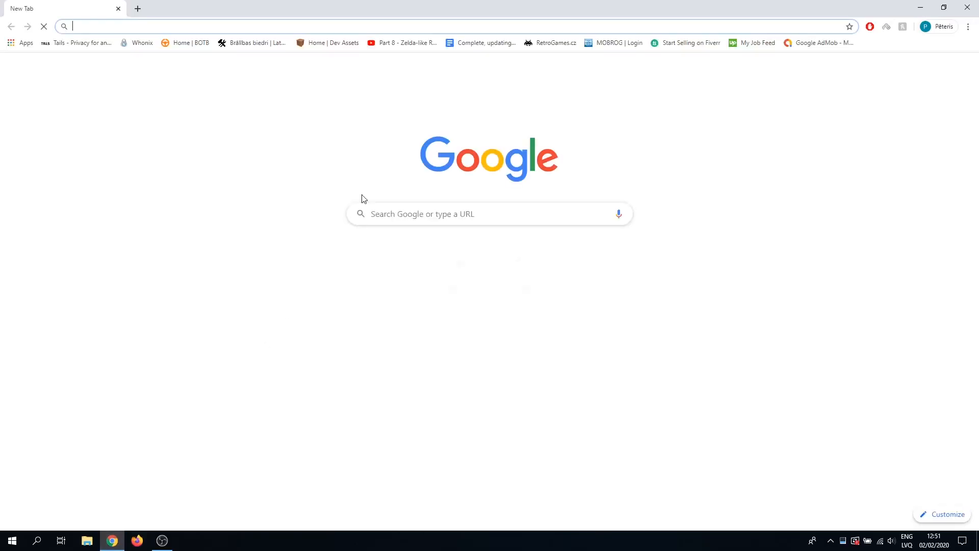
{"action": "type", "text": "Linux distros"}
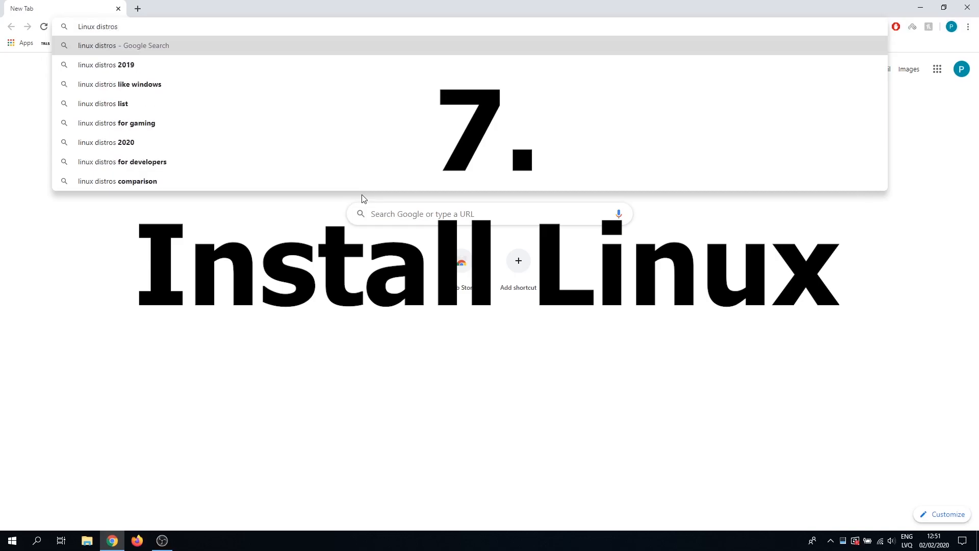
{"action": "key", "text": "Return"}
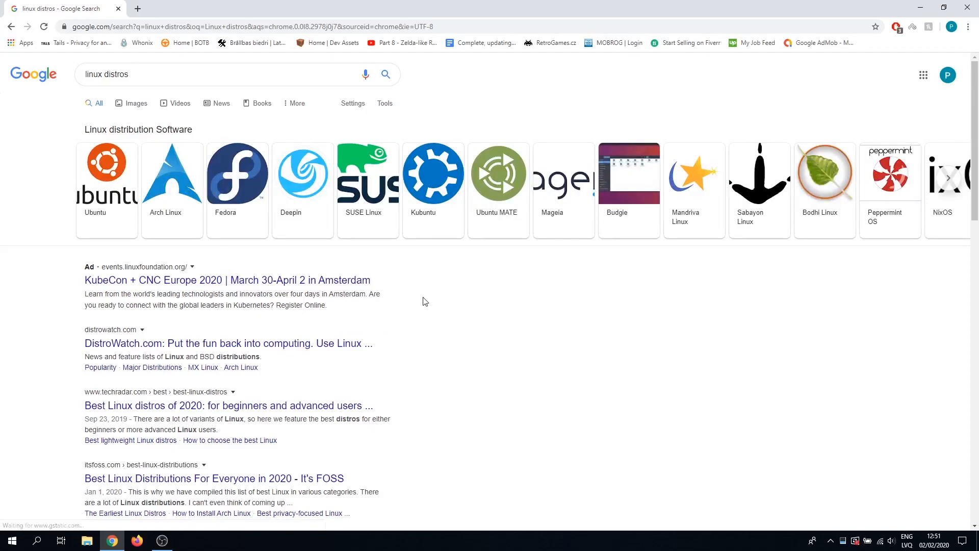
{"action": "scroll", "coordinate": [428, 300], "scroll_direction": "down", "scroll_amount": 9}
{"action": "scroll", "coordinate": [428, 300], "scroll_direction": "up", "scroll_amount": 10}
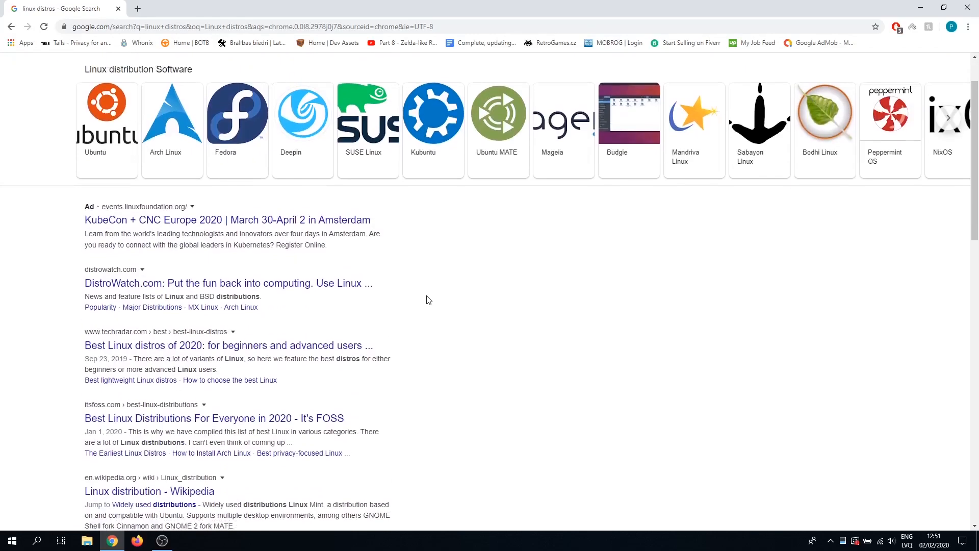
Choose Ubuntu from the suggested Linux distributions and open its official website
{"action": "left_click", "coordinate": [140, 71]}
{"action": "left_click", "coordinate": [109, 199]}
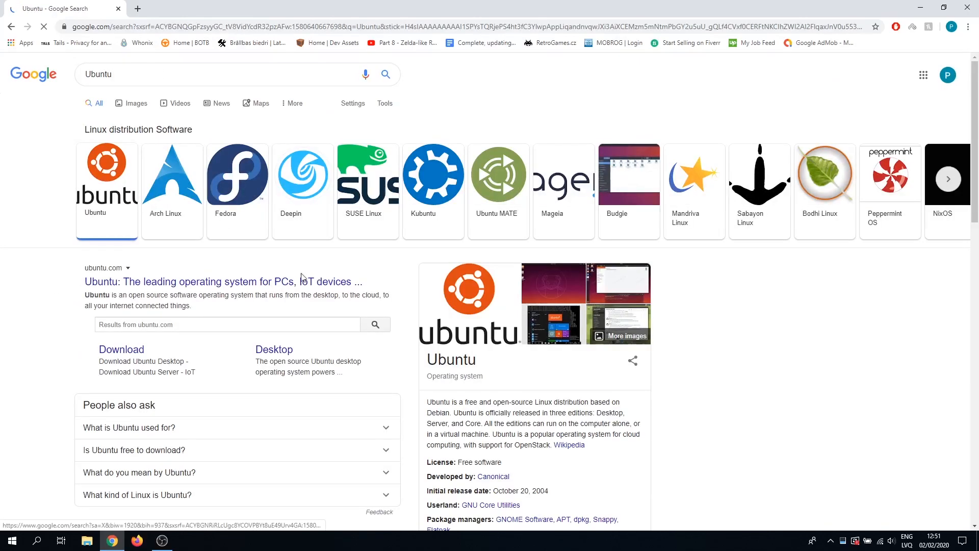
{"action": "left_click", "coordinate": [136, 282]}
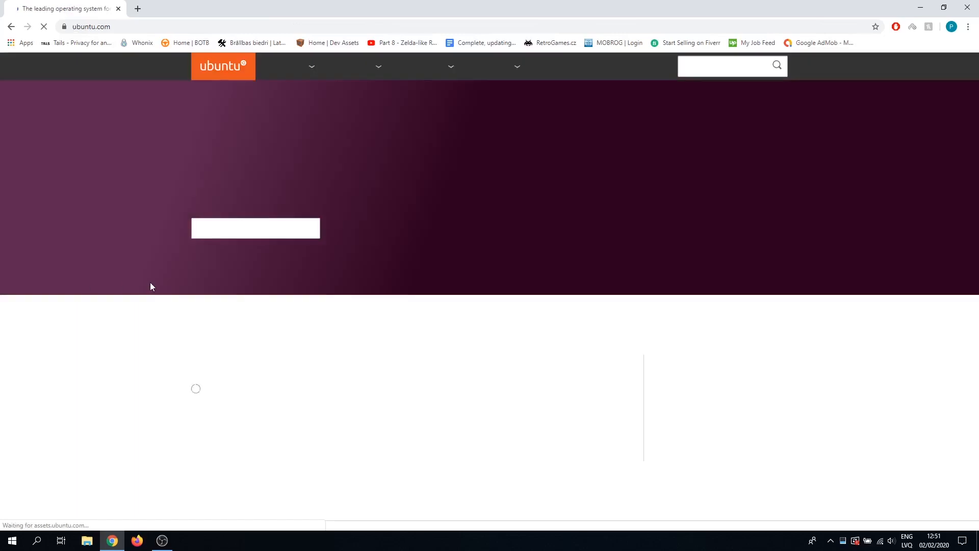
Dismiss the cookie notice on the Ubuntu site and show the available download options
{"action": "scroll", "coordinate": [151, 286], "scroll_direction": "down", "scroll_amount": 4}
{"action": "scroll", "coordinate": [151, 287], "scroll_direction": "up", "scroll_amount": 5}
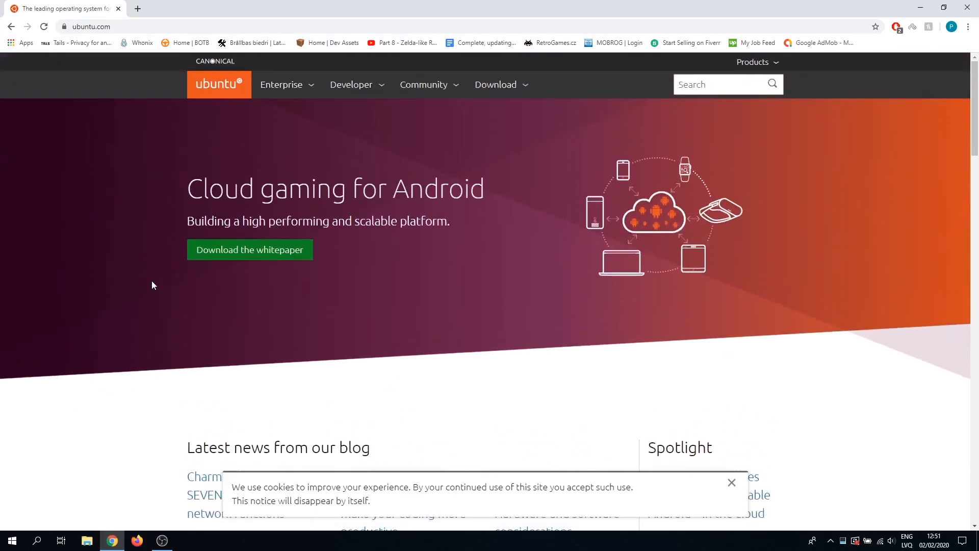
{"action": "left_click", "coordinate": [731, 482]}
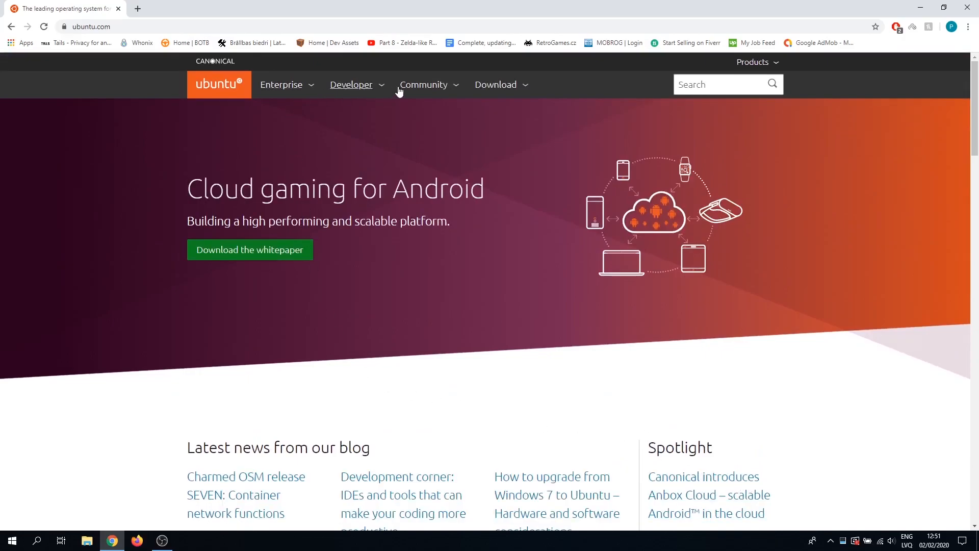
{"action": "left_click", "coordinate": [499, 87]}
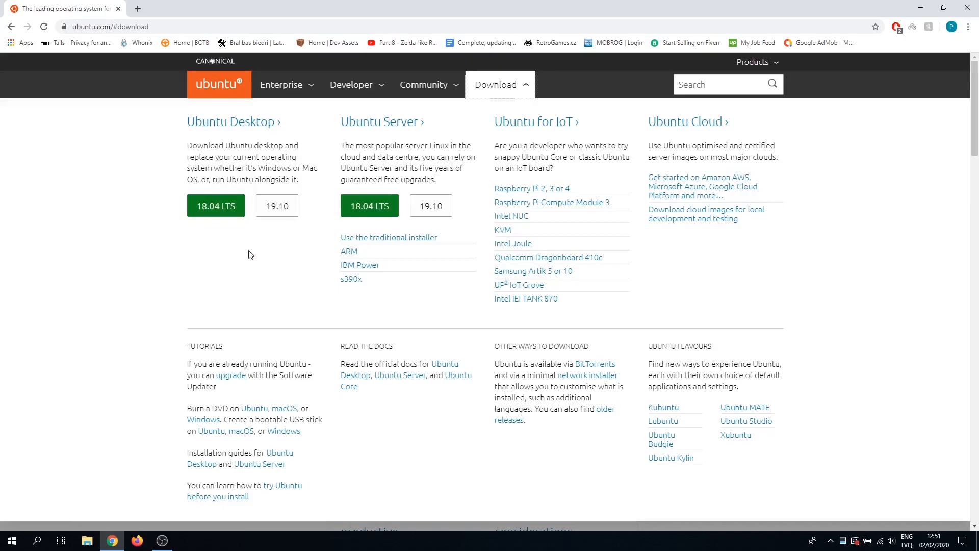